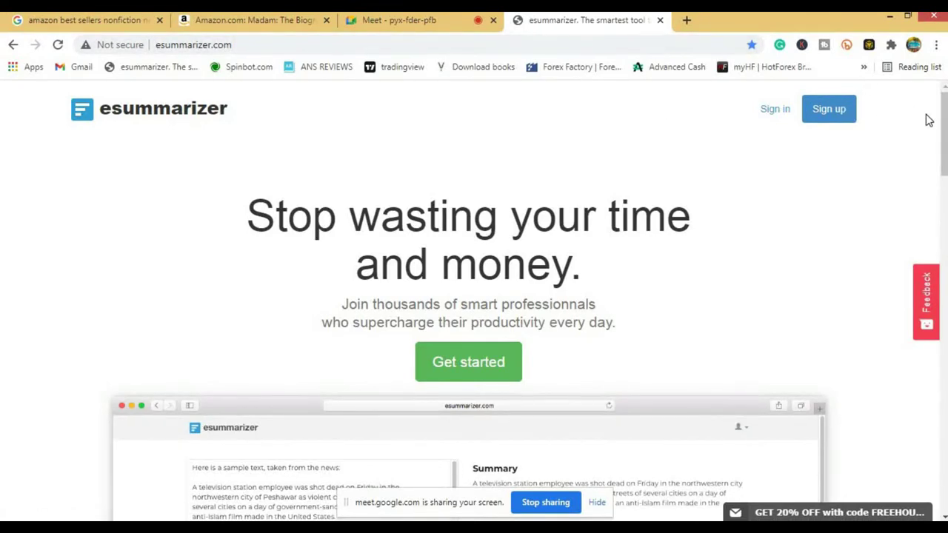
Look over the esummarizer home page and its sign-in page, and return to the home page.
scroll(944, 126, "down", 2)
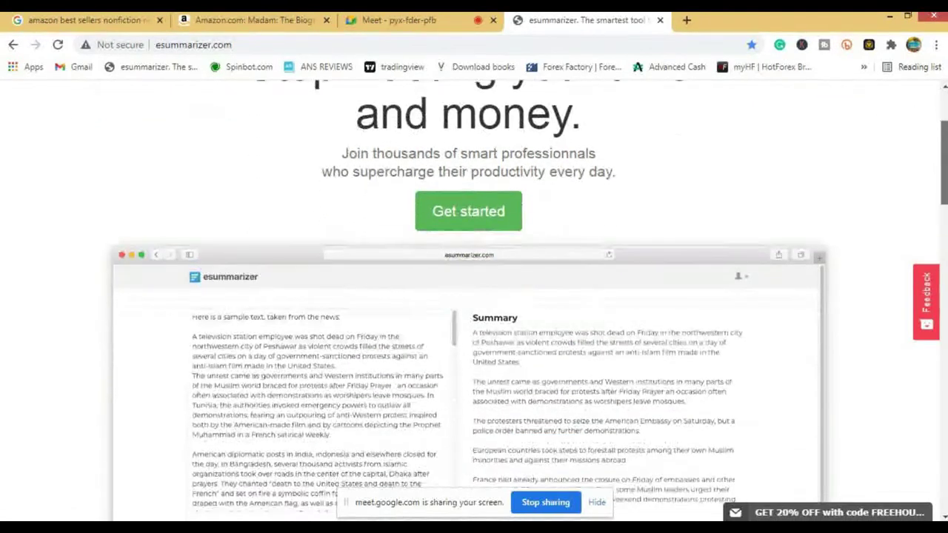
scroll(474, 297, "down", 4)
scroll(474, 296, "up", 3)
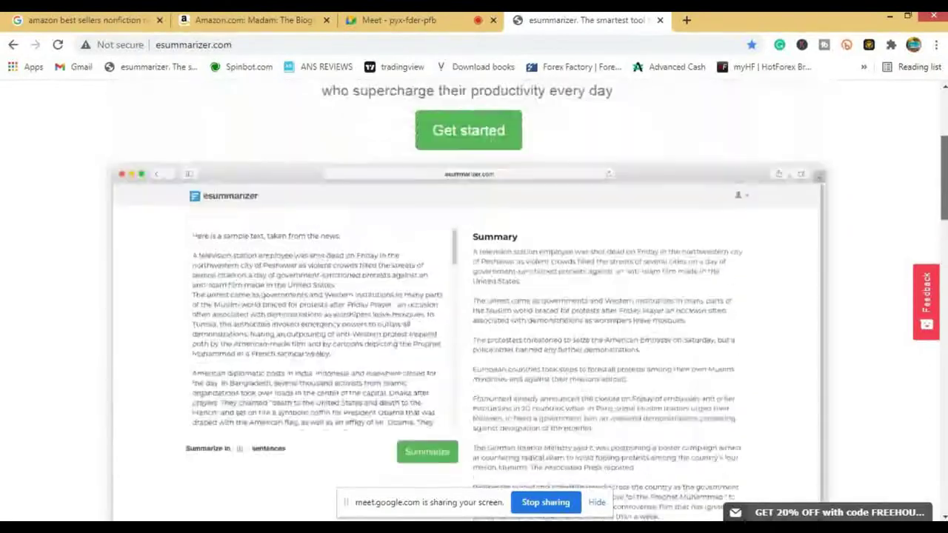
scroll(905, 153, "up", 3)
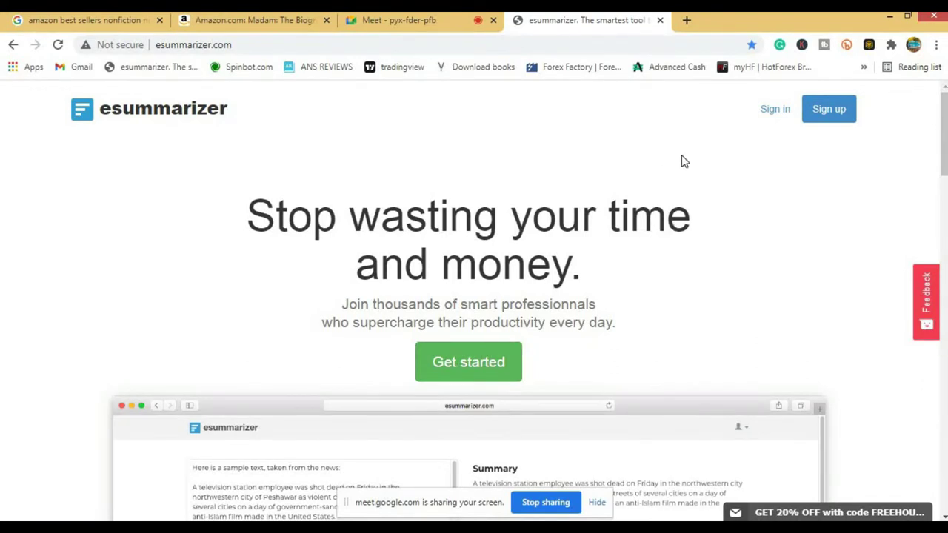
left_click(764, 107)
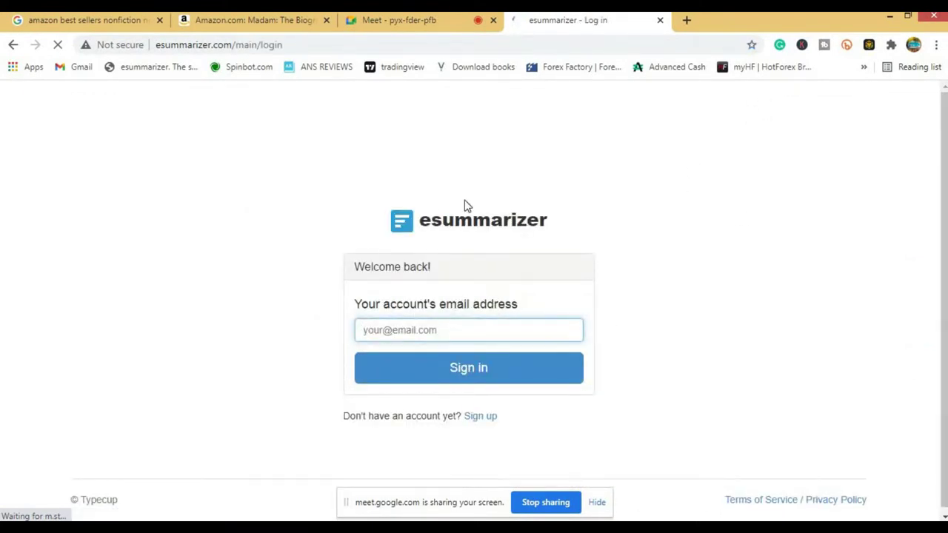
left_click(13, 45)
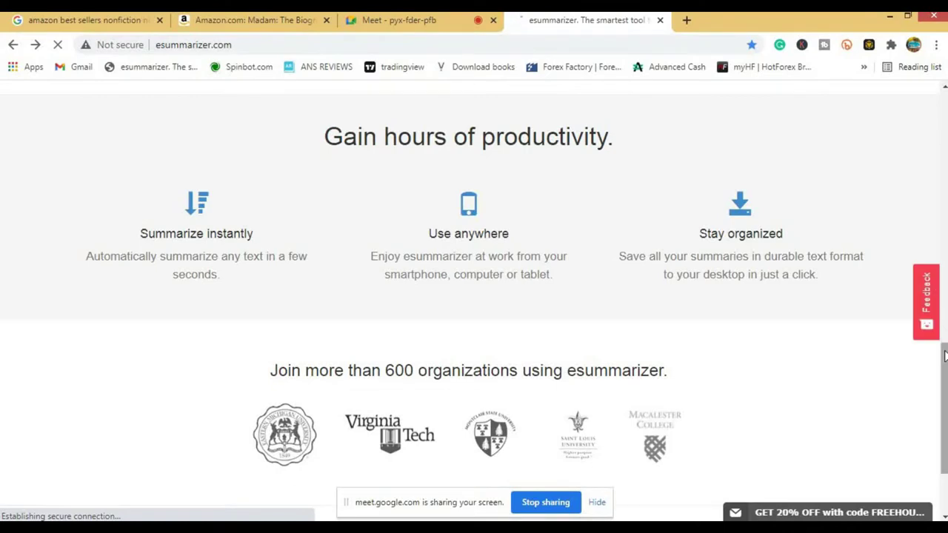
Get started with the summarizing tool from the home page and advance its welcome tour.
left_click_drag(943, 345, 938, 159)
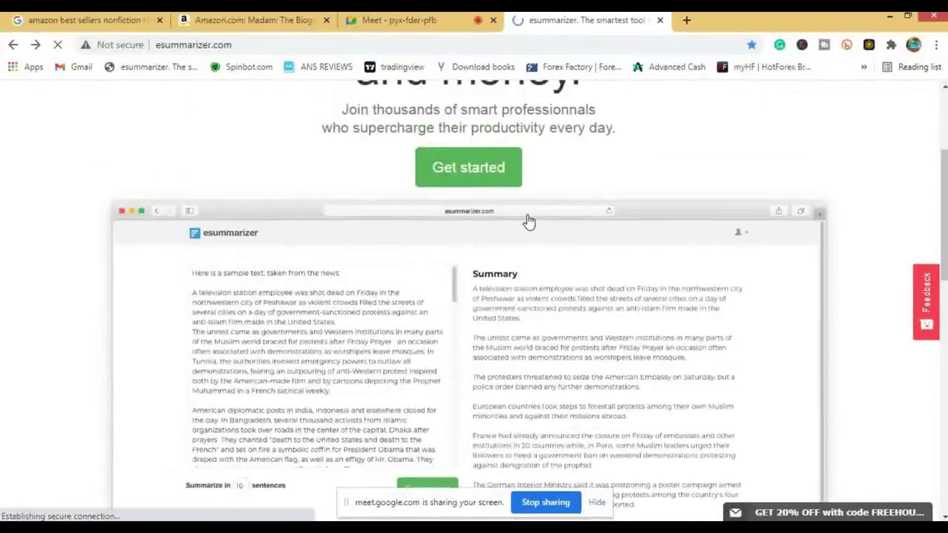
left_click(470, 162)
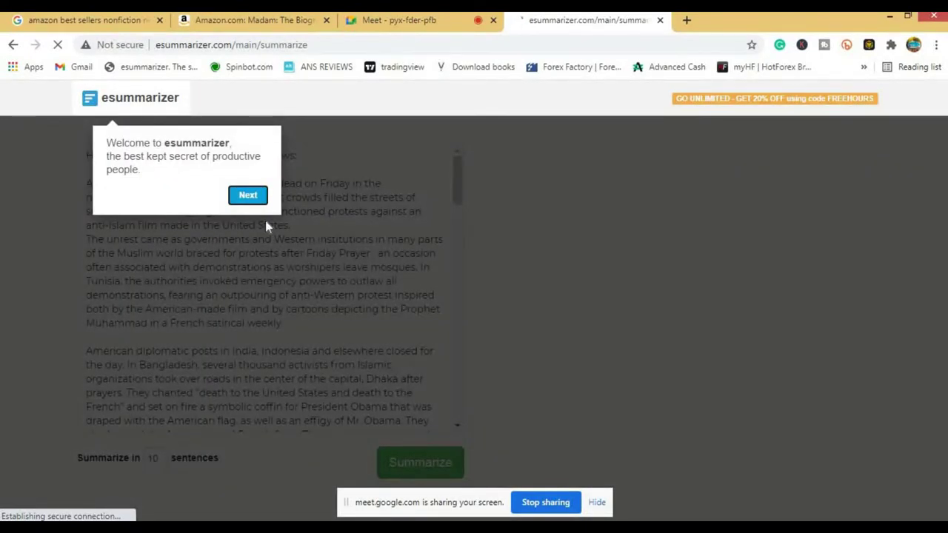
left_click(249, 197)
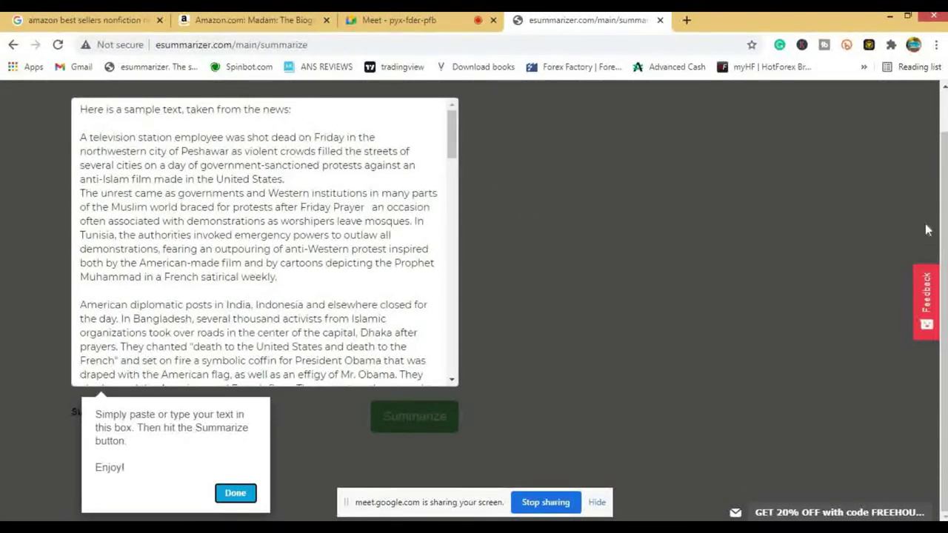
Delete all the sample news text from the summarizer's input box.
scroll(943, 187, "up", 1)
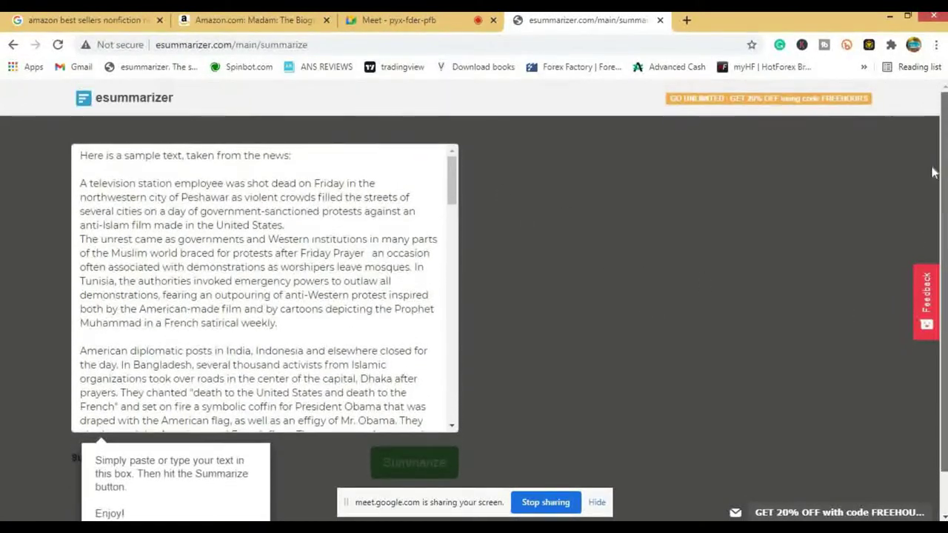
left_click(316, 283)
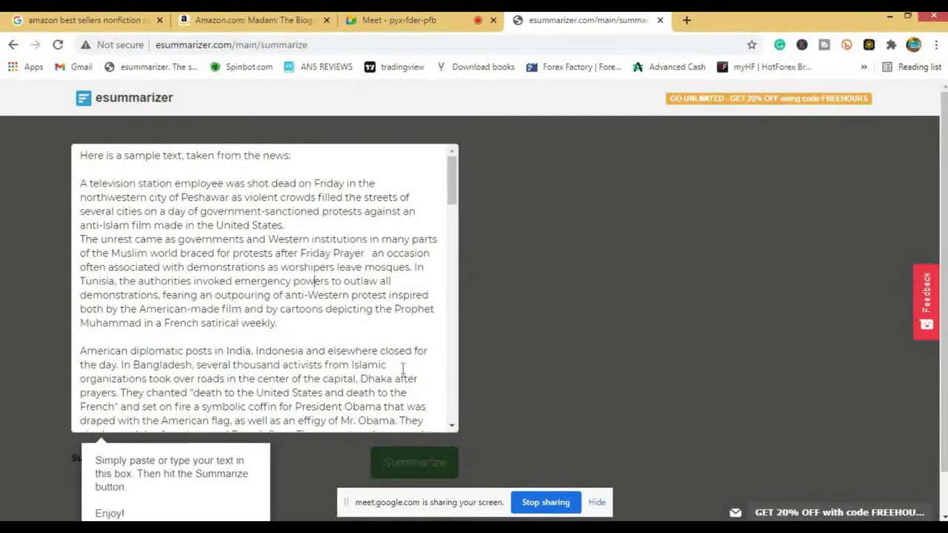
left_click(452, 426)
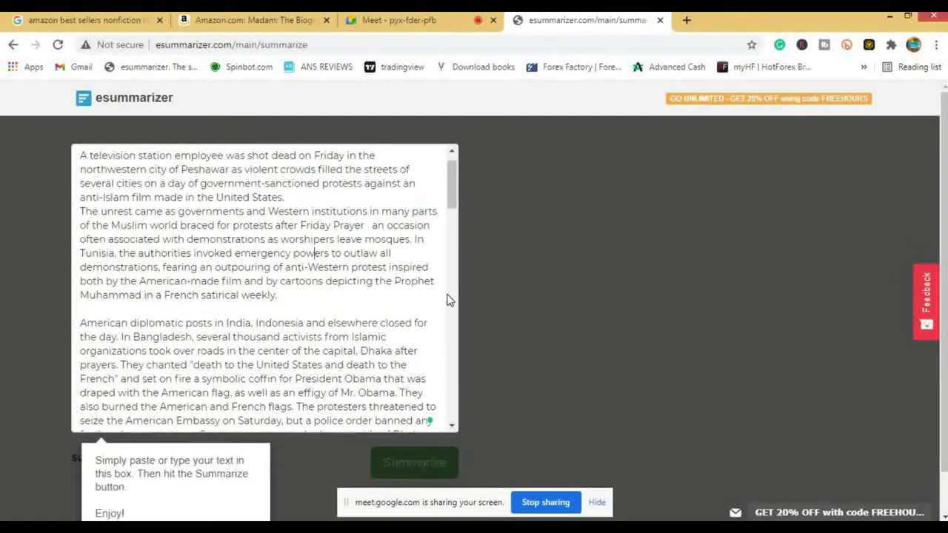
left_click_drag(451, 194, 451, 177)
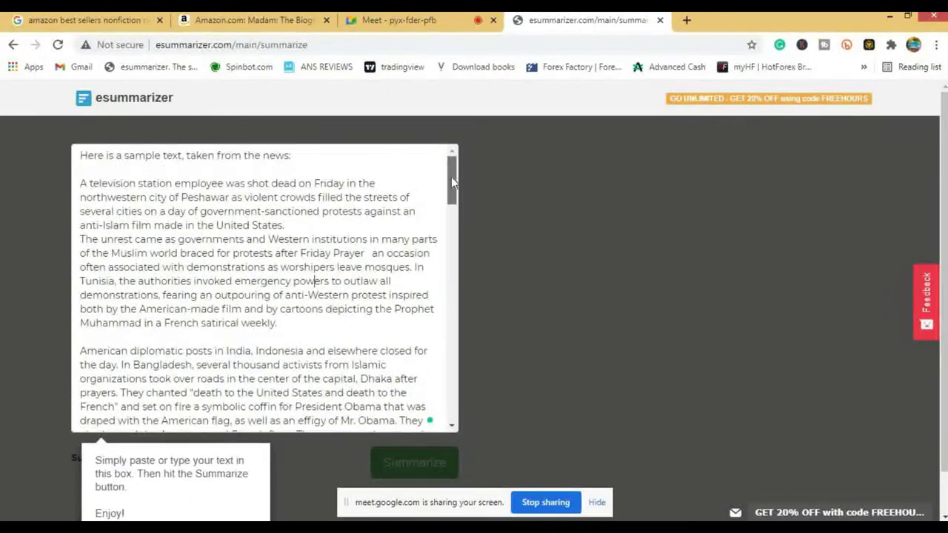
left_click(243, 197)
key("ctrl+a")
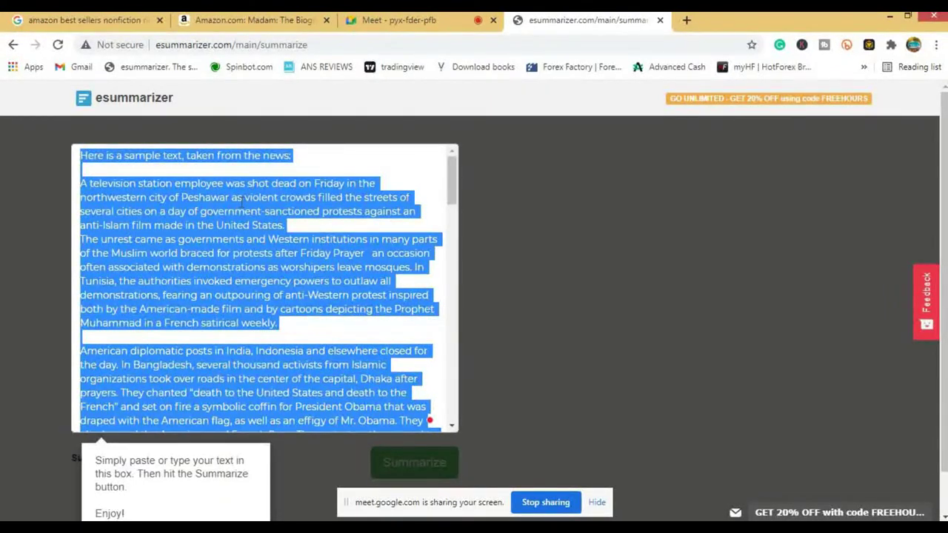
key("BackSpace")
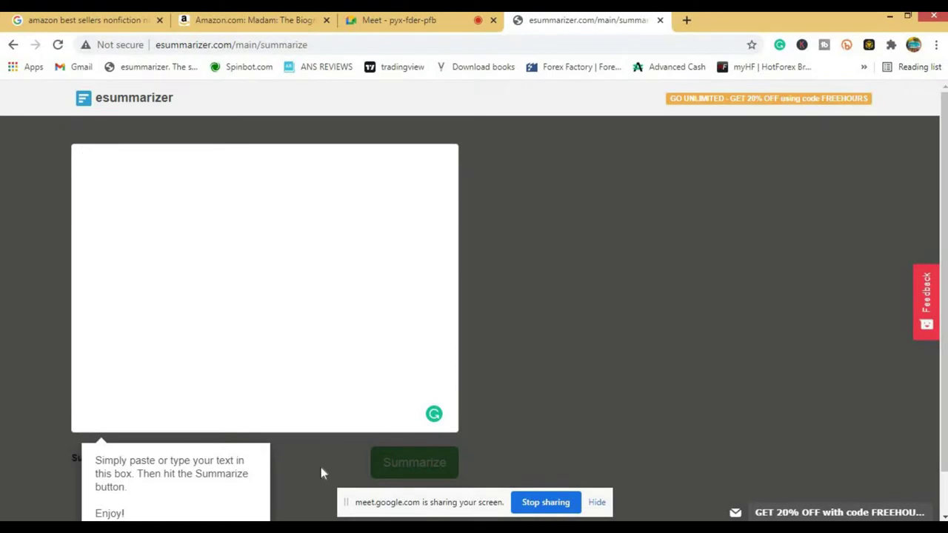
Dismiss the tour hint, switch to the "Madam" book document in Word and maximize its window.
mouse_move(202, 527)
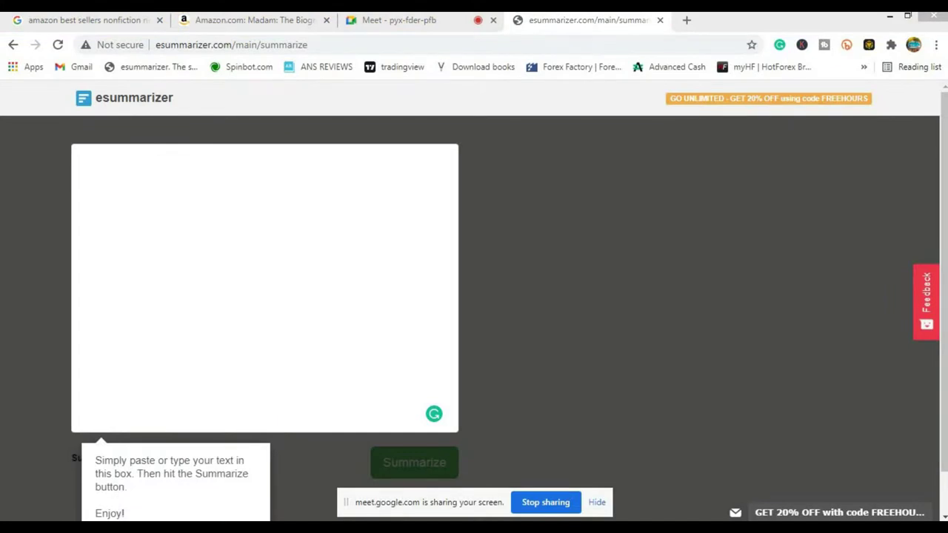
left_click(199, 479)
key("alt+Tab")
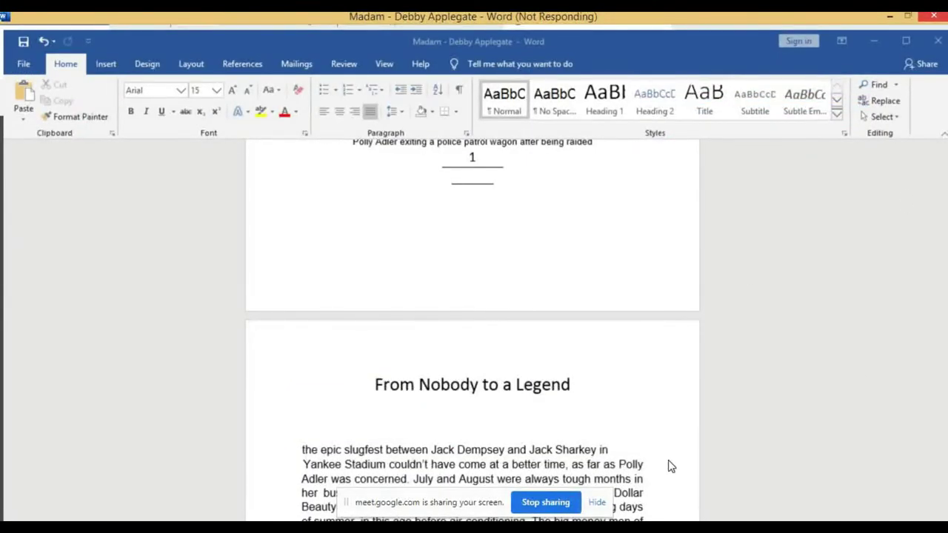
key("alt+Tab")
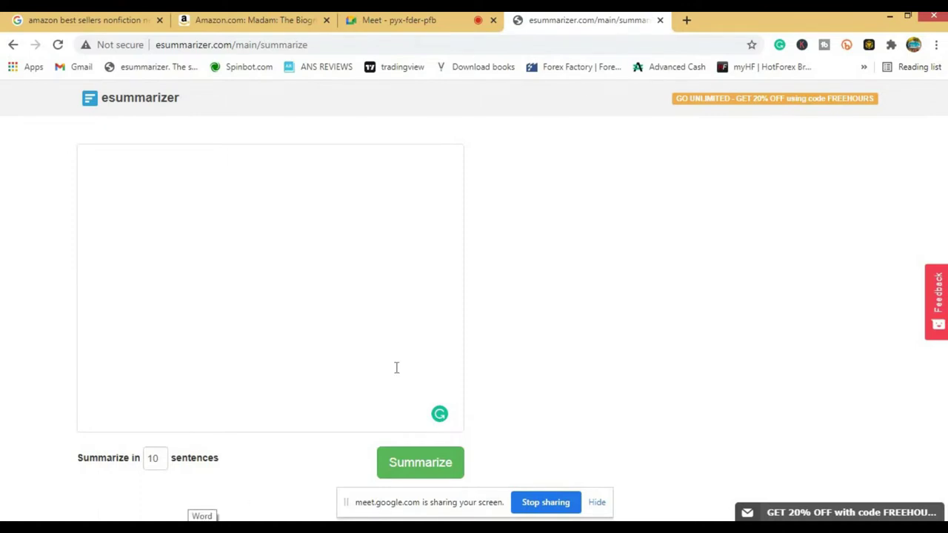
key("alt+Tab")
key("super+Down")
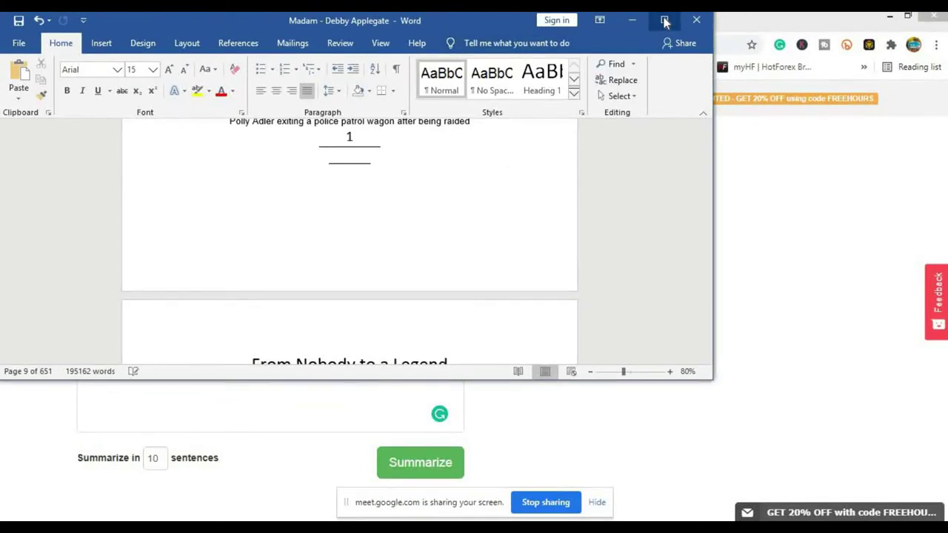
left_click(664, 21)
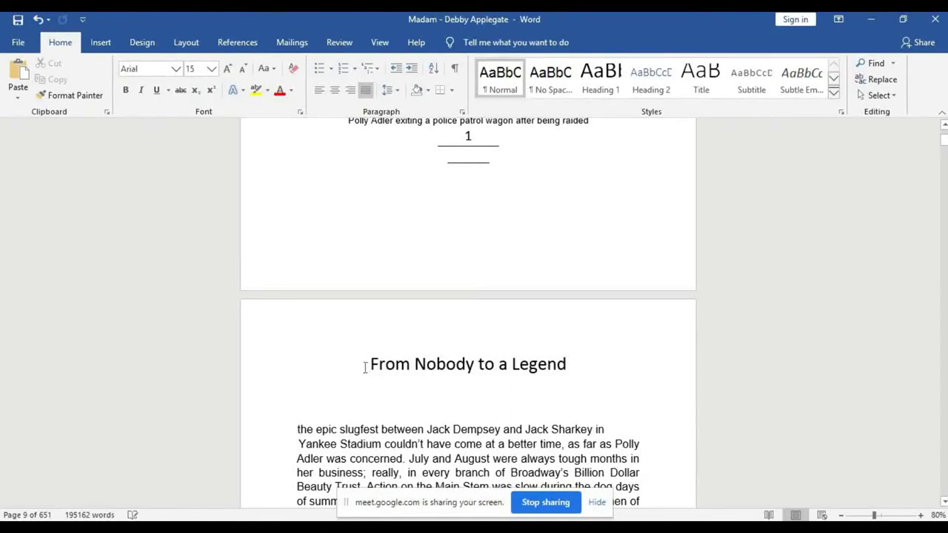
Place the cursor before the heading "From Nobody to a Legend", and move it to the document's end after "Sign up now.".
mouse_move(365, 364)
left_click(370, 363)
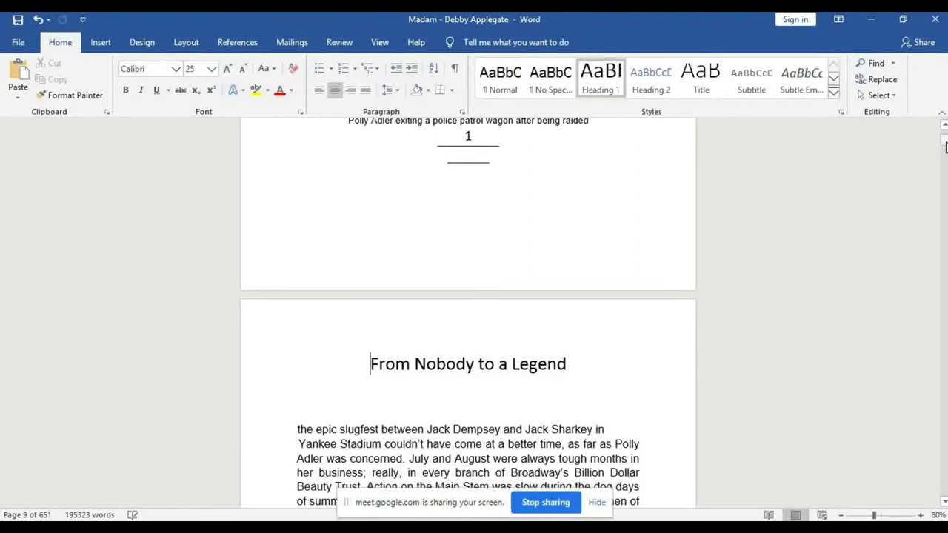
left_click_drag(945, 146, 939, 314)
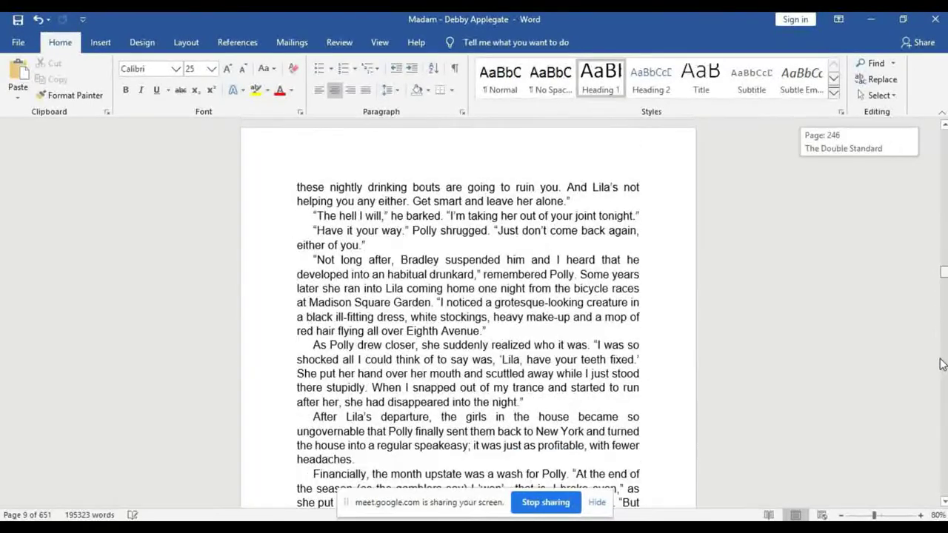
left_click_drag(942, 377, 942, 485)
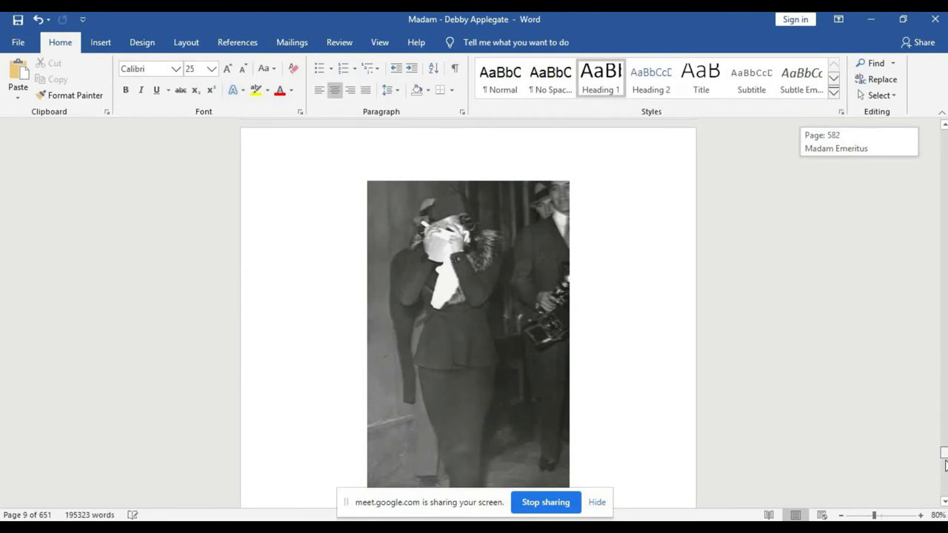
left_click_drag(944, 453, 943, 465)
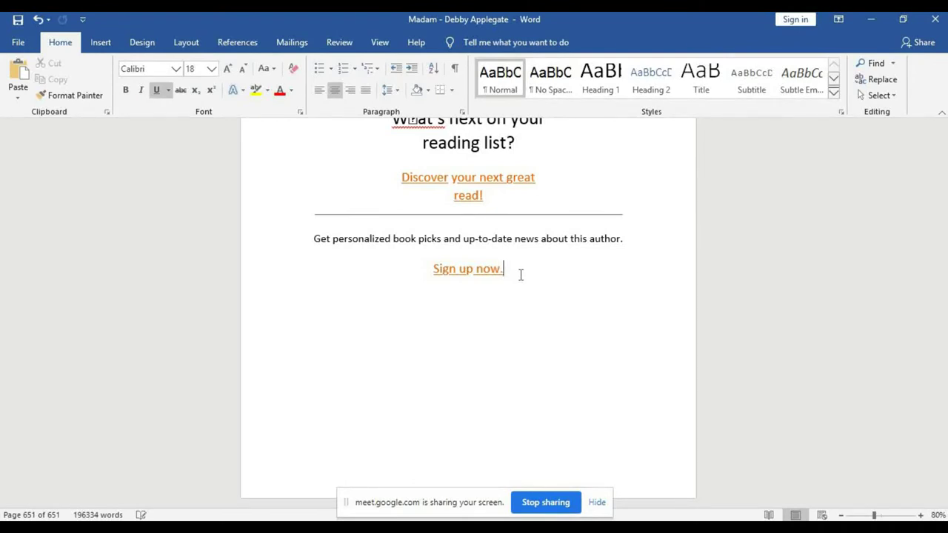
Extend a text selection backward from the end of "Sign up now." through the author biography, Illustration Credits and bibliography to the entries beginning with N.
key("shift+Up")
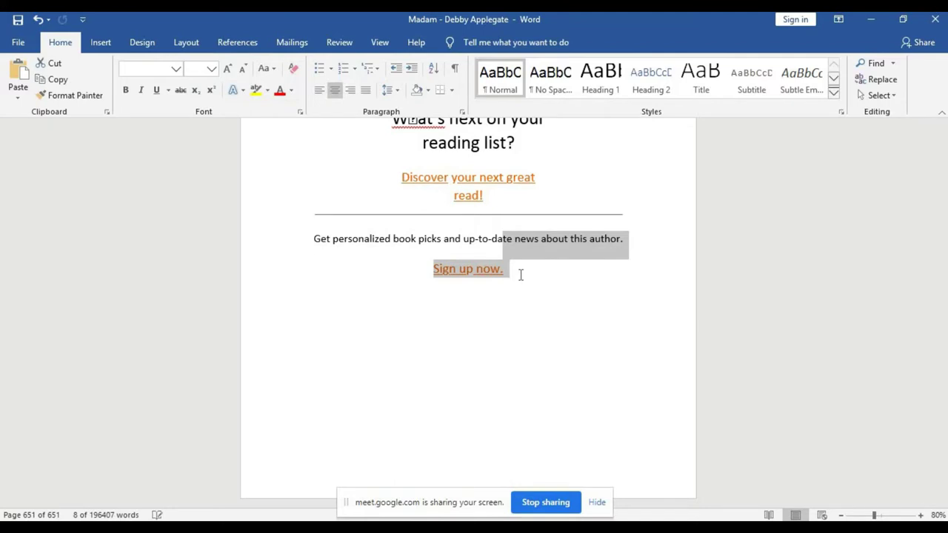
key("shift+Up")
key("shift+Up")
key("shift+Up")
key("shift+Up")
key("shift+Up")
key("shift+Up")
key("shift+Up")
key("shift+Up")
key("shift+Up")
key("shift+Up")
key("shift+Up")
key("shift+Up")
key("shift+Up")
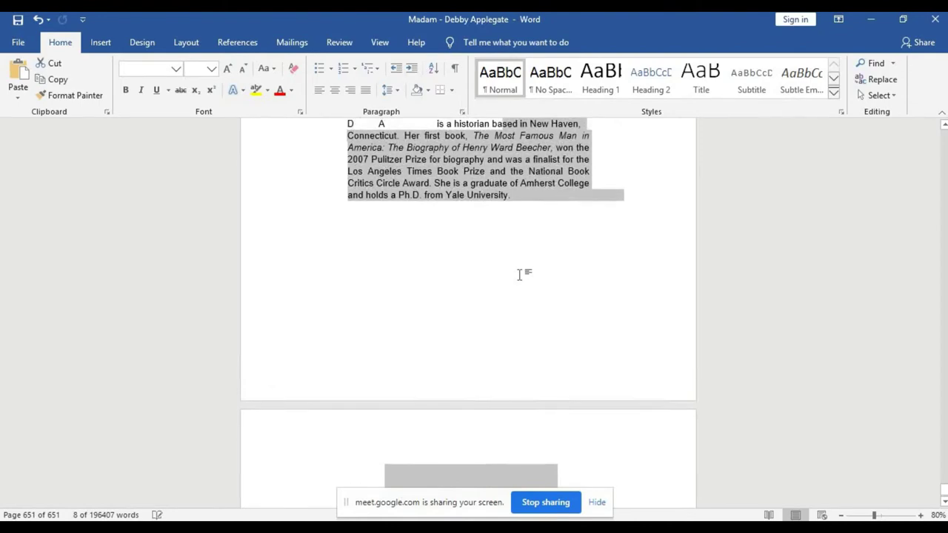
key("shift+Up")
key("shift+Up")
key("shift+Up")
key("shift+Up")
key("shift+Up")
key("shift+Up")
key("shift+Up")
key("shift+Up")
key("shift+Up")
key("shift+Up")
key("shift+Up")
key("shift+Up")
key("shift+Up")
key("shift+Up")
key("shift+Up")
key("shift+Up")
key("shift+Up")
key("shift+Up")
key("shift+Up")
key("shift+Up")
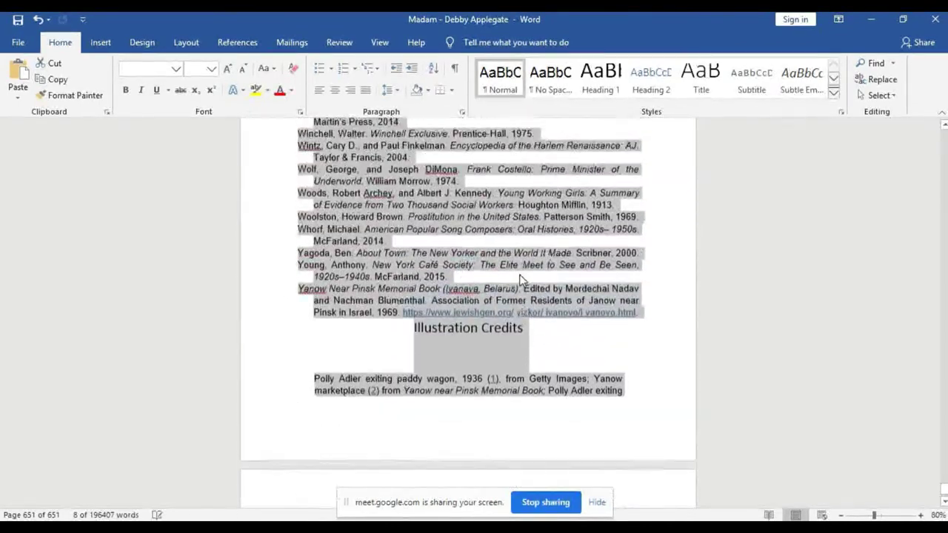
key("shift+Up")
key("shift+Up")
key("shift+Up")
key("shift+Up")
key("shift+Up")
key("shift+Up")
key("shift+Up")
key("shift+Up")
key("shift+Up")
key("shift+Up")
key("shift+Up")
key("shift+Up")
key("shift+Up")
key("shift+Up")
key("shift+Up")
key("shift+Up")
key("shift+Up")
key("shift+Up")
key("shift+Up")
key("shift+Up")
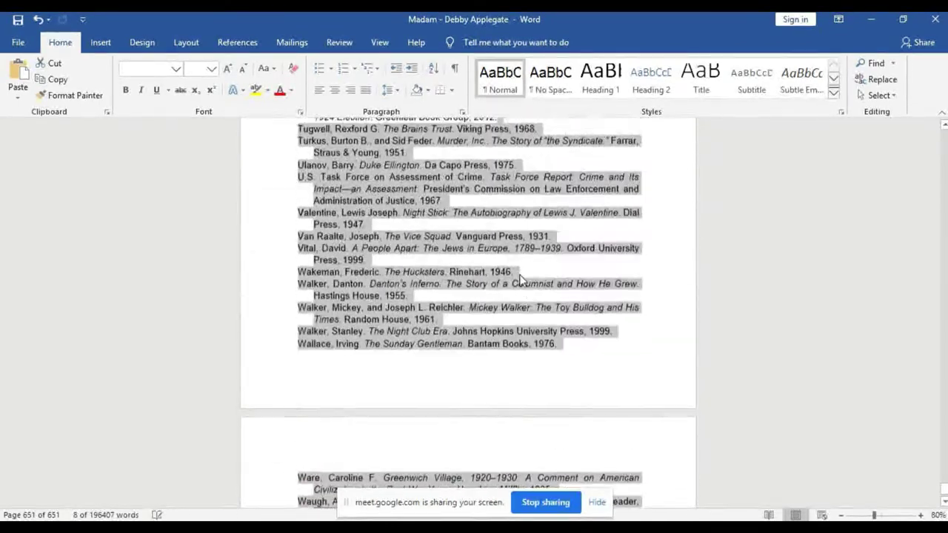
key("shift+Up")
key("shift+Up")
key("shift+Up")
key("shift+Up")
key("shift+Up")
key("shift+Up")
key("shift+Up")
key("shift+Up")
key("shift+Up")
key("shift+Up")
key("shift+Up")
key("shift+Up")
key("shift+Up")
key("shift+Up")
key("shift+Up")
key("shift+Up")
key("shift+Up")
key("shift+Up")
key("shift+Up")
key("shift+Up")
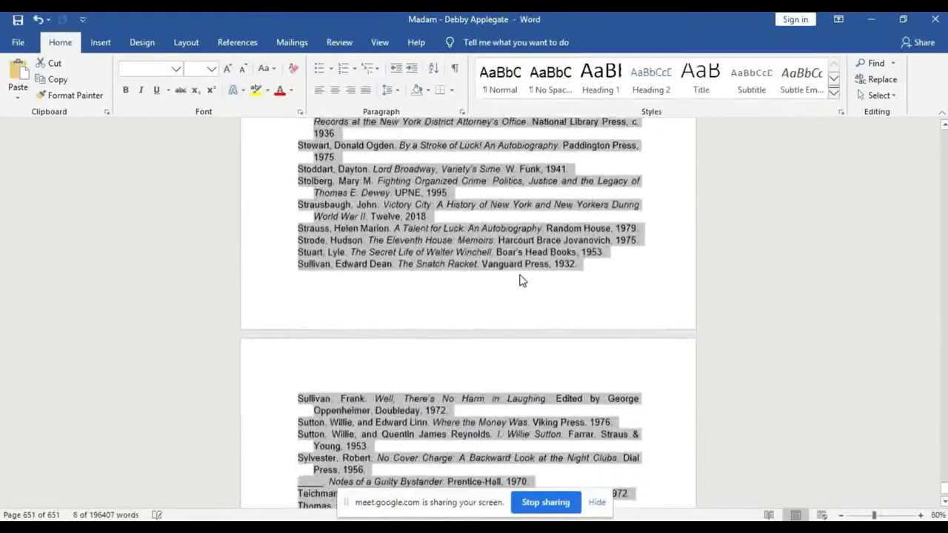
key("shift+Up")
key("shift+Up")
key("shift+Up")
key("shift+Up")
key("shift+Up")
key("shift+Up")
key("shift+Up")
key("shift+Up")
key("shift+Up")
key("shift+Up")
key("shift+Up")
key("shift+Up")
key("shift+Up")
key("shift+Up")
key("shift+Up")
key("shift+Up")
key("shift+Up")
key("shift+Up")
key("shift+Up")
key("shift+Up")
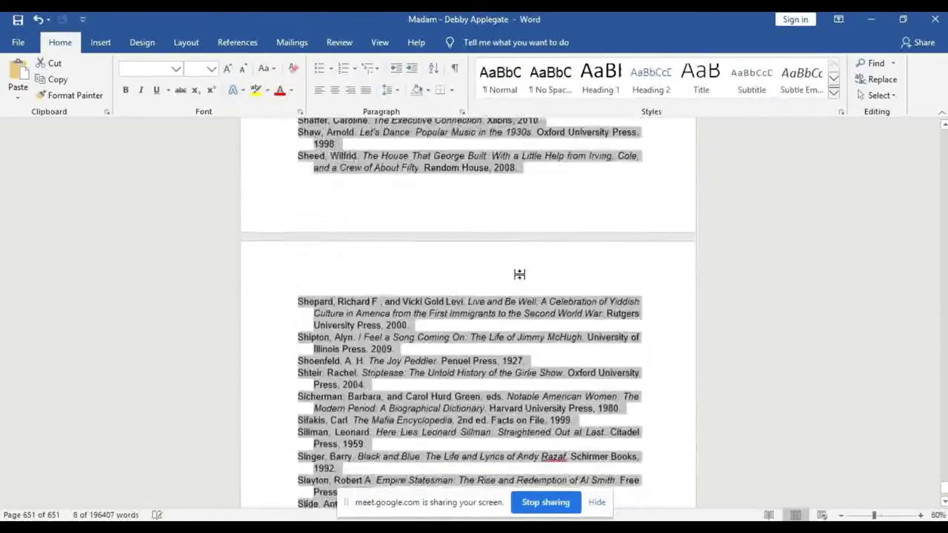
key("shift+Up")
key("shift+Up")
key("shift+Up")
key("shift+Up")
key("shift+Up")
key("shift+Up")
key("shift+Up")
key("shift+Up")
key("shift+Up")
key("shift+Up")
key("shift+Up")
key("shift+Up")
key("shift+Up")
key("shift+Up")
key("shift+Up")
key("shift+Up")
key("shift+Up")
key("shift+Up")
key("shift+Up")
key("shift+Up")
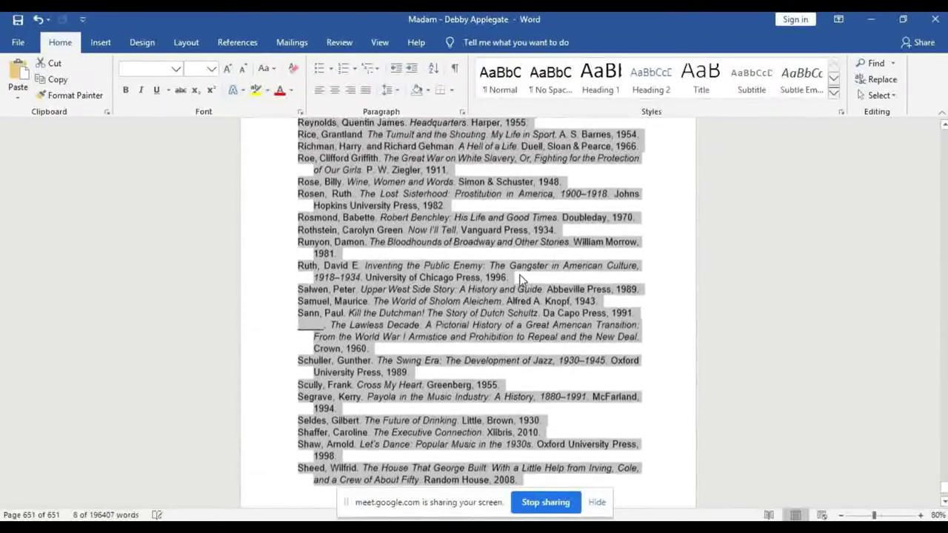
key("shift+Up")
key("shift+Up")
key("shift+Up")
key("shift+Up")
key("shift+Up")
key("shift+Up")
key("shift+Up")
key("shift+Up")
key("shift+Up")
key("shift+Up")
key("shift+Up")
key("shift+Up")
key("shift+Up")
key("shift+Up")
key("shift+Up")
key("shift+Up")
key("shift+Up")
key("shift+Up")
key("shift+Up")
key("shift+Up")
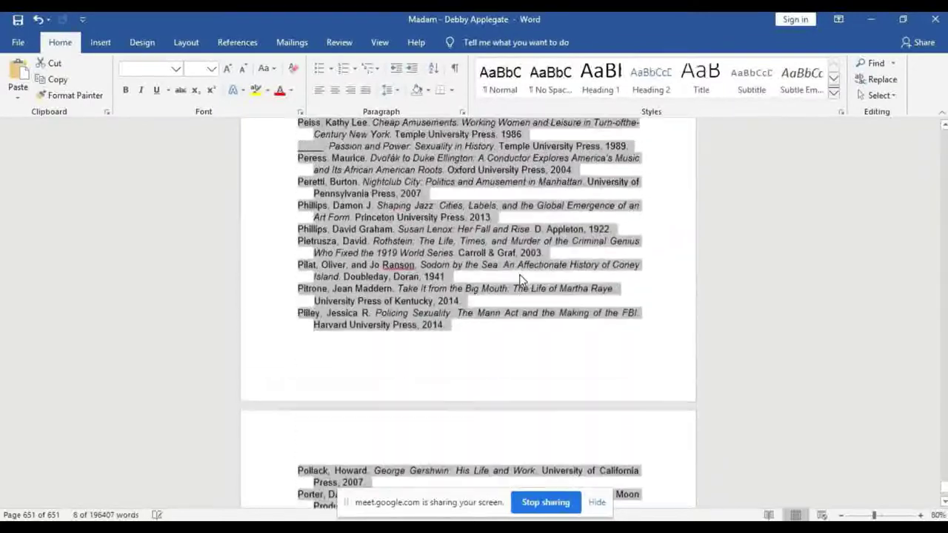
key("shift+Up")
key("shift+Up")
key("shift+Up")
key("shift+Up")
key("shift+Up")
key("shift+Up")
key("shift+Up")
key("shift+Up")
key("shift+Up")
key("shift+Up")
key("shift+Up")
key("shift+Up")
key("shift+Up")
key("shift+Up")
key("shift+Up")
key("shift+Up")
key("shift+Up")
key("shift+Up")
key("shift+Up")
key("shift+Up")
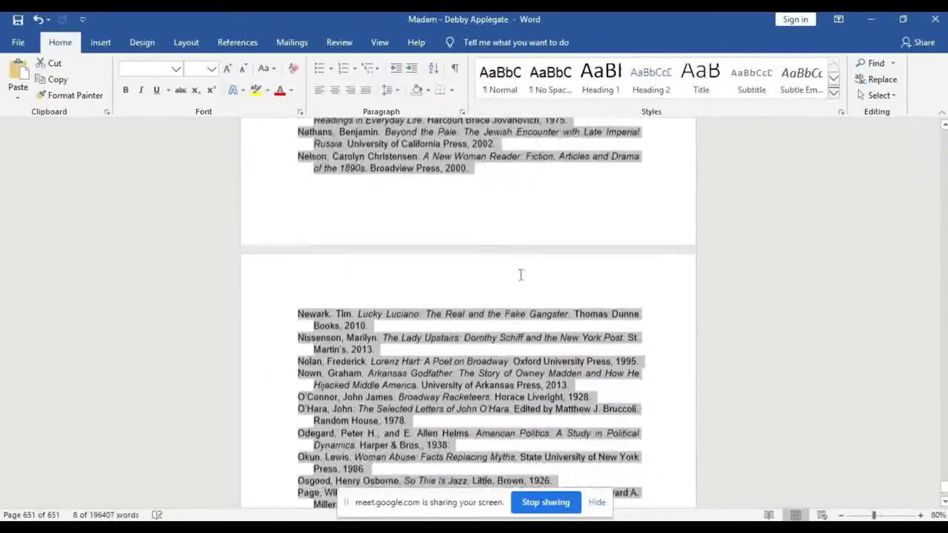
Extend the text selection backward through the bibliography from the N entries up to the D entry for "Jewish Comedy: A Serious History".
key("shift+Up")
key("shift+Up")
key("shift+Up")
key("shift+Up")
key("shift+Up")
key("shift+Up")
key("shift+Up")
key("shift+Up")
key("shift+Up")
key("shift+Up")
key("shift+Up")
key("shift+Up")
key("shift+Up")
key("shift+Up")
key("shift+Up")
key("shift+Up")
key("shift+Up")
key("shift+Up")
key("shift+Up")
key("shift+Up")
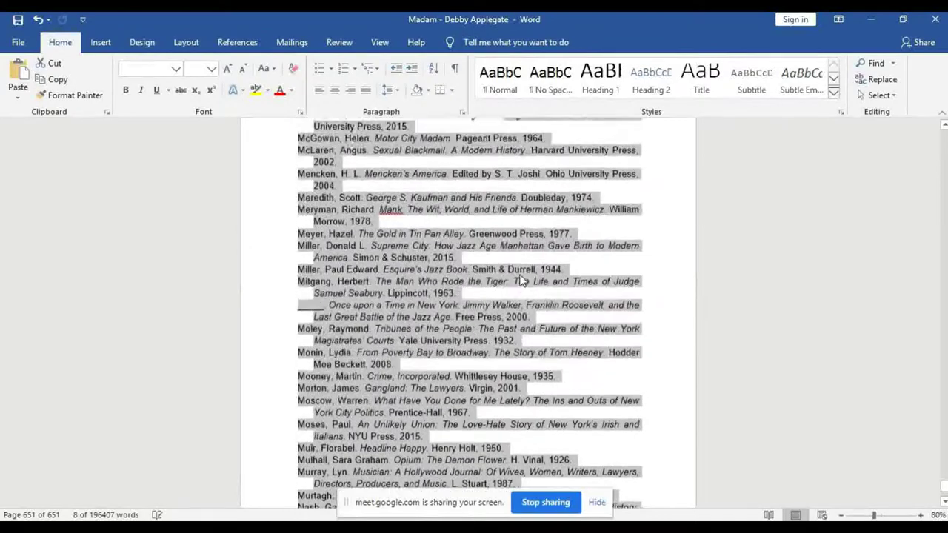
key("shift+Up")
key("shift+Up")
key("shift+Up")
key("shift+Up")
key("shift+Up")
key("shift+Up")
key("shift+Up")
key("shift+Up")
key("shift+Up")
key("shift+Up")
key("shift+Up")
key("shift+Up")
key("shift+Up")
key("shift+Up")
key("shift+Up")
key("shift+Up")
key("shift+Up")
key("shift+Up")
key("shift+Up")
key("shift+Up")
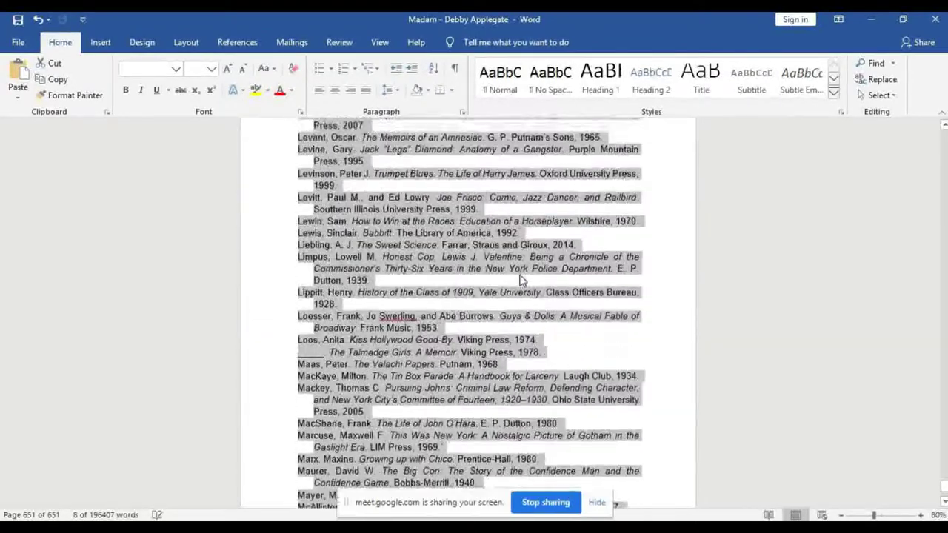
key("shift+Up")
key("shift+Up")
key("shift+Up")
key("shift+Up")
key("shift+Up")
key("shift+Up")
key("shift+Up")
key("shift+Up")
key("shift+Up")
key("shift+Up")
key("shift+Up")
key("shift+Up")
key("shift+Up")
key("shift+Up")
key("shift+Up")
key("shift+Up")
key("shift+Up")
key("shift+Up")
key("shift+Up")
key("shift+Up")
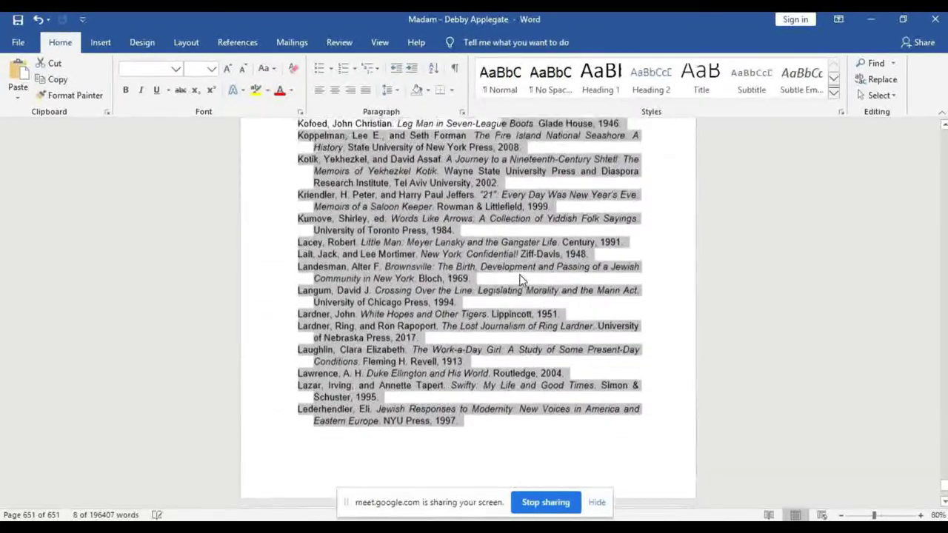
key("shift+Up")
key("shift+Up")
key("shift+Up")
key("shift+Up")
key("shift+Up")
key("shift+Up")
key("shift+Up")
key("shift+Up")
key("shift+Up")
key("shift+Up")
key("shift+Up")
key("shift+Up")
key("shift+Up")
key("shift+Up")
key("shift+Up")
key("shift+Up")
key("shift+Up")
key("shift+Up")
key("shift+Up")
key("shift+Up")
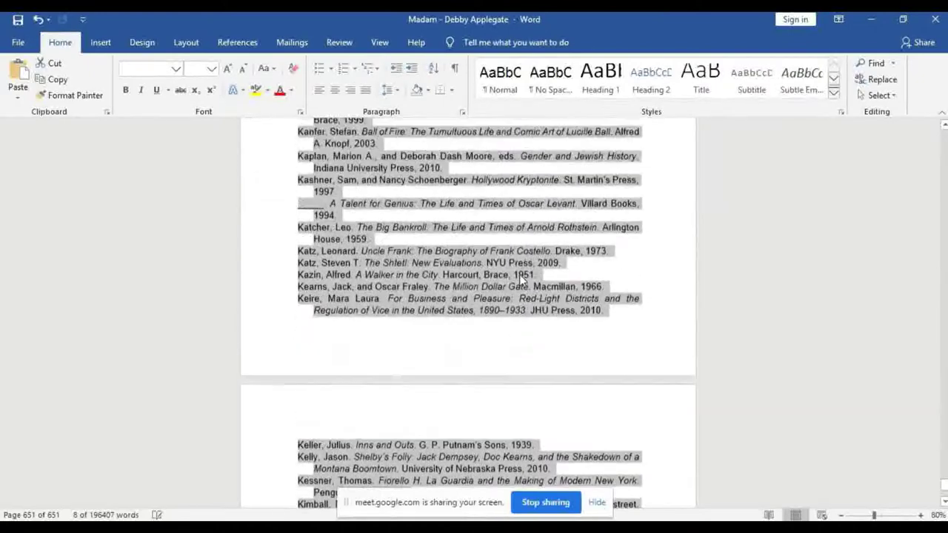
key("shift+Up")
key("shift+Up")
key("shift+Up")
key("shift+Up")
key("shift+Up")
key("shift+Up")
key("shift+Up")
key("shift+Up")
key("shift+Up")
key("shift+Up")
key("shift+Up")
key("shift+Up")
key("shift+Up")
key("shift+Up")
key("shift+Up")
key("shift+Up")
key("shift+Up")
key("shift+Up")
key("shift+Up")
key("shift+Up")
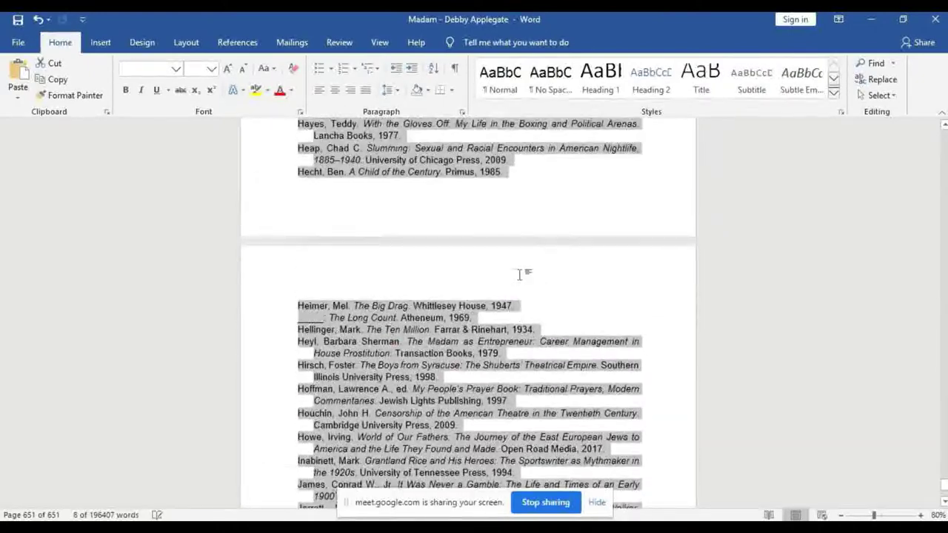
key("shift+Up")
key("shift+Up")
key("shift+Up")
key("shift+Up")
key("shift+Up")
key("shift+Up")
key("shift+Up")
key("shift+Up")
key("shift+Up")
key("shift+Up")
key("shift+Up")
key("shift+Up")
key("shift+Up")
key("shift+Up")
key("shift+Up")
key("shift+Up")
key("shift+Up")
key("shift+Up")
key("shift+Up")
key("shift+Up")
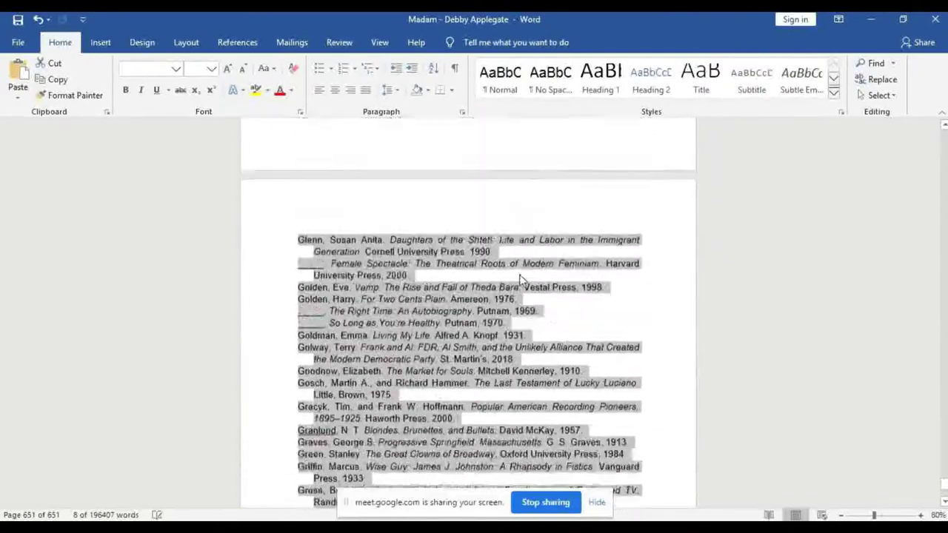
key("shift+Up")
key("shift+Up")
key("shift+Up")
key("shift+Up")
key("shift+Up")
key("shift+Up")
key("shift+Up")
key("shift+Up")
key("shift+Up")
key("shift+Up")
key("shift+Up")
key("shift+Up")
key("shift+Up")
key("shift+Up")
key("shift+Up")
key("shift+Up")
key("shift+Up")
key("shift+Up")
key("shift+Up")
key("shift+Up")
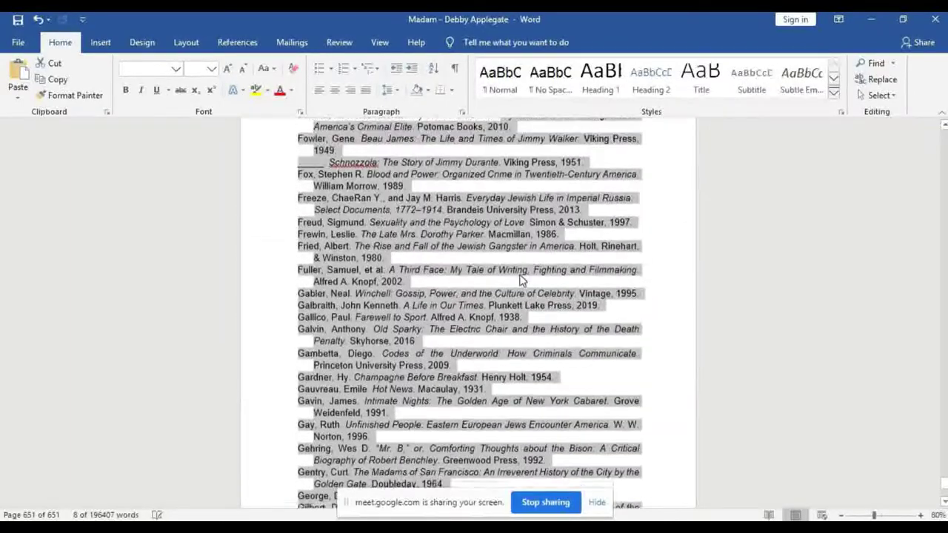
key("shift+Up")
key("shift+Up")
key("shift+Up")
key("shift+Up")
key("shift+Up")
key("shift+Up")
key("shift+Up")
key("shift+Up")
key("shift+Up")
key("shift+Up")
key("shift+Up")
key("shift+Up")
key("shift+Up")
key("shift+Up")
key("shift+Up")
key("shift+Up")
key("shift+Up")
key("shift+Up")
key("shift+Up")
key("shift+Up")
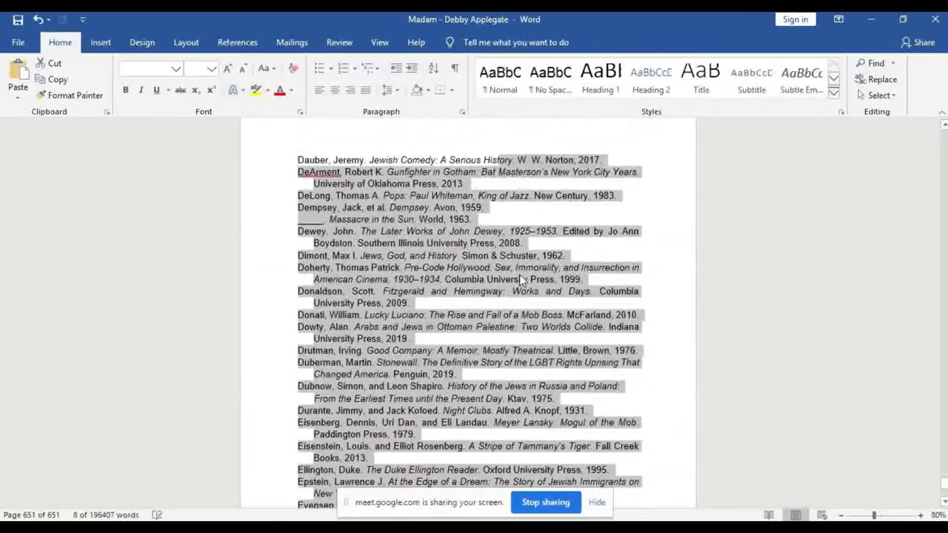
Extend the text selection backward from the bibliography's D entries through the archive list and "A Word About Sources" past the Bibliography heading.
key("shift+Page_Up")
key("shift+Page_Up")
key("shift+Page_Up")
key("shift+Page_Up")
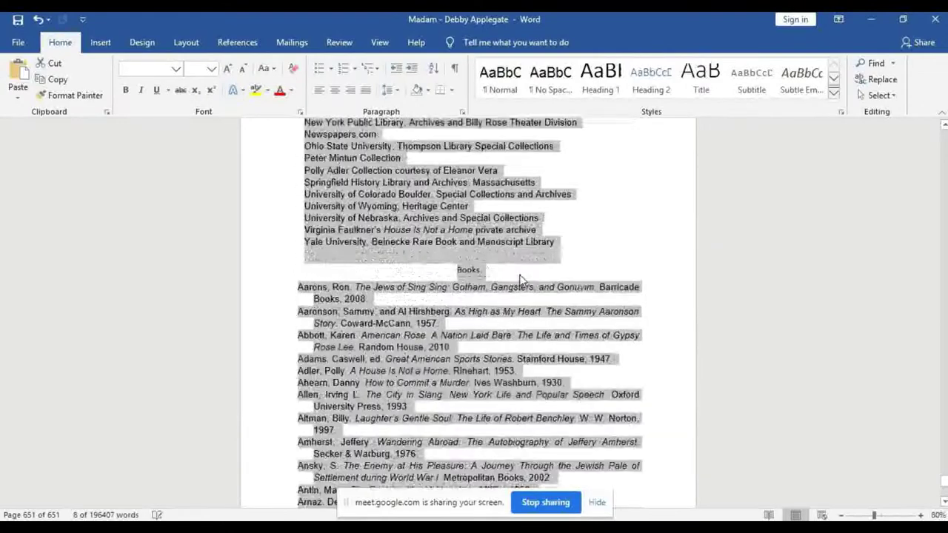
key("shift+Page_Up")
key("shift+Page_Up")
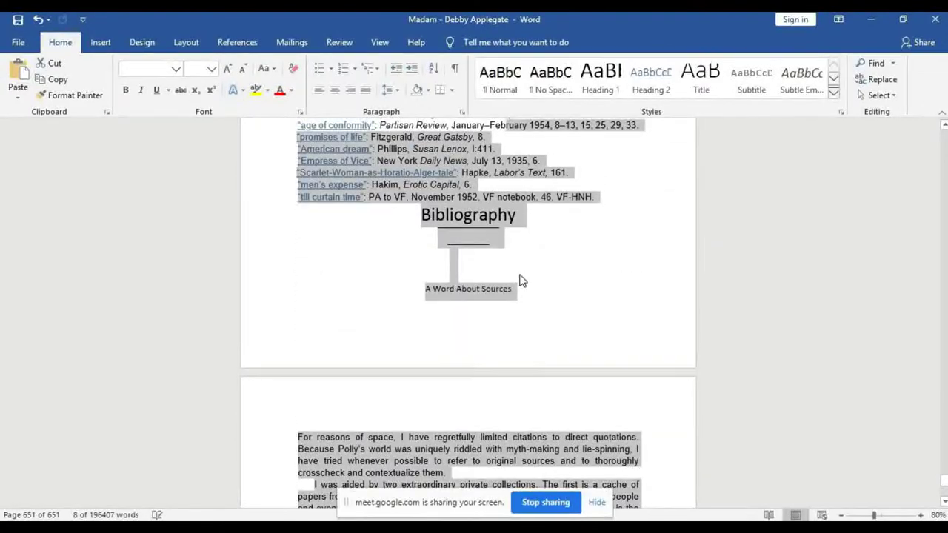
Extend the selection backward from the Bibliography heading through the endnotes, past "14. Madam Emeritus", up to the "how to live" note.
key("shift+Page_Up")
key("shift+Page_Up")
key("shift+Page_Up")
key("shift+Page_Up")
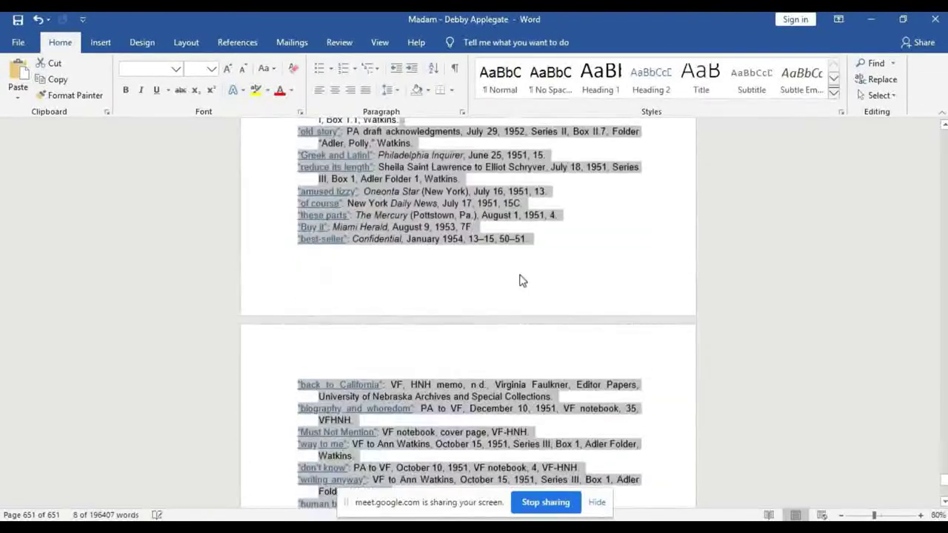
key("shift+Page_Up")
key("shift+Page_Up")
key("shift+Page_Up")
key("shift+Page_Up")
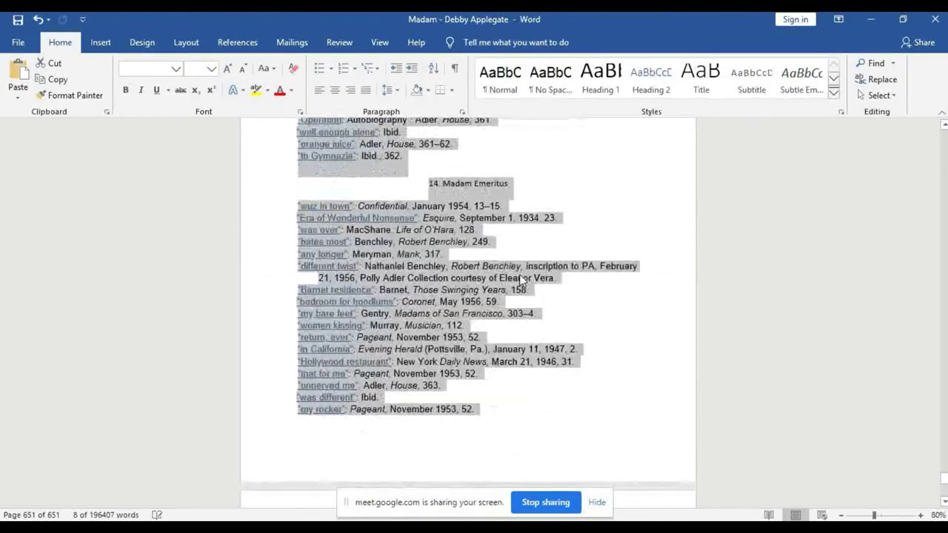
key("shift+Page_Up")
key("shift+Page_Up")
key("shift+Page_Up")
key("shift+Page_Up")
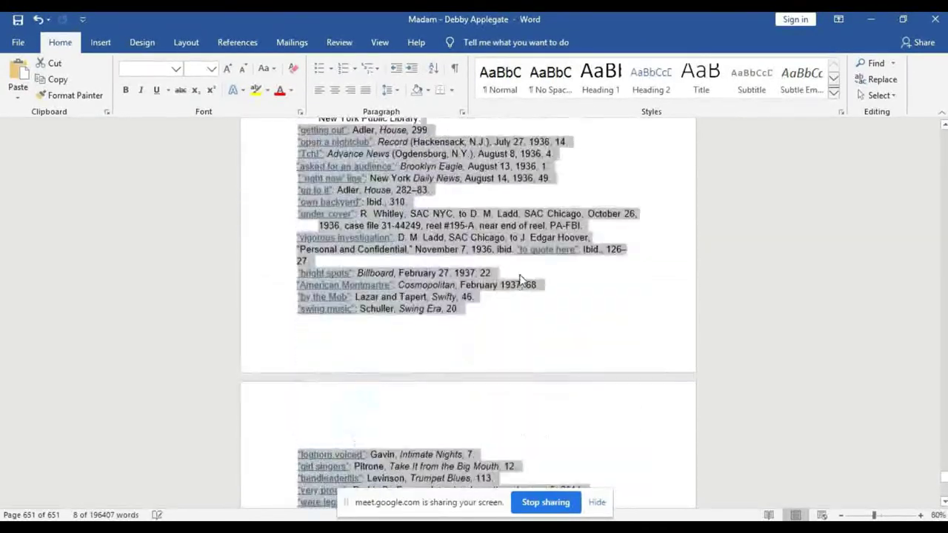
key("shift+Page_Up")
key("shift+Page_Up")
key("shift+Page_Up")
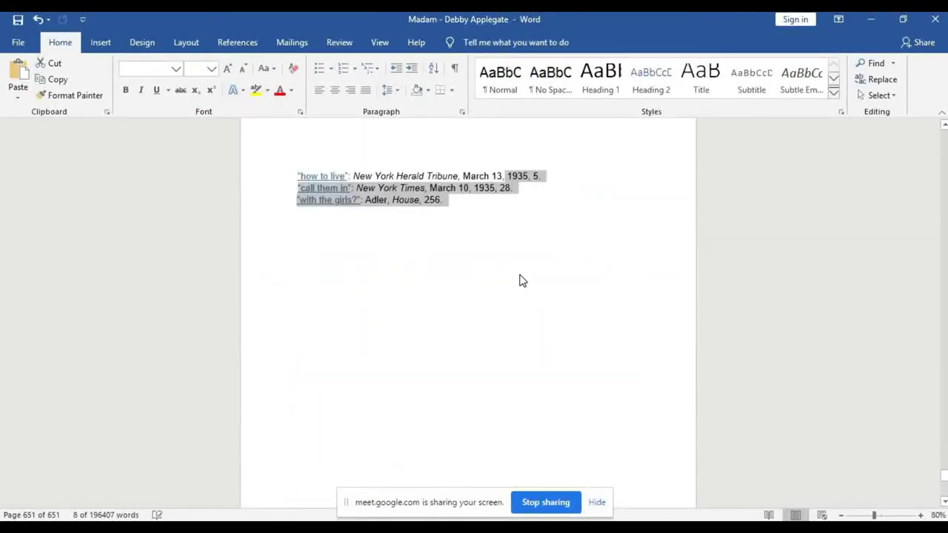
Extend the selection backward from the "how to live" note past the heading "10. The Jewish Jezebel" to the "were fixed" note.
key("shift+Page_Up")
key("shift+Page_Up")
key("shift+Page_Up")
key("shift+Page_Up")
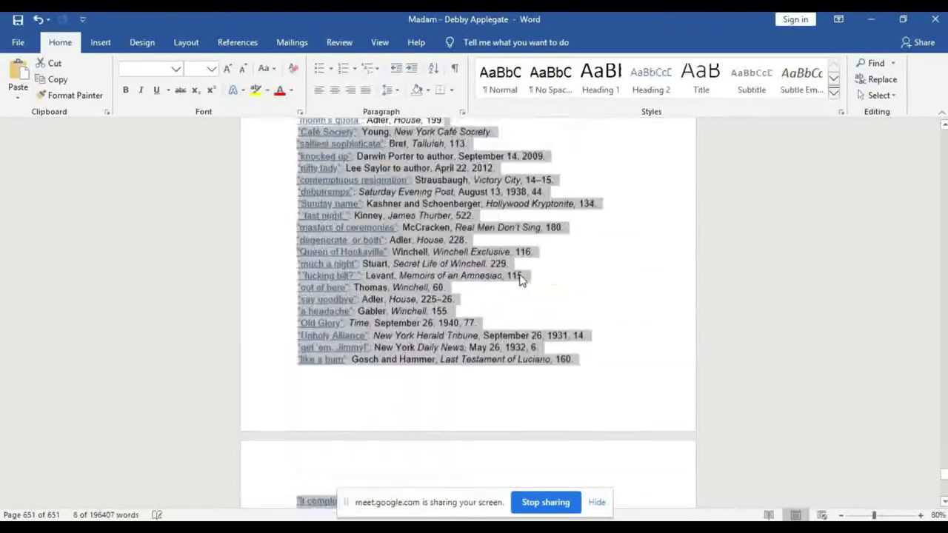
key("shift+Page_Up")
key("shift+Page_Up")
key("shift+Page_Up")
key("shift+Page_Up")
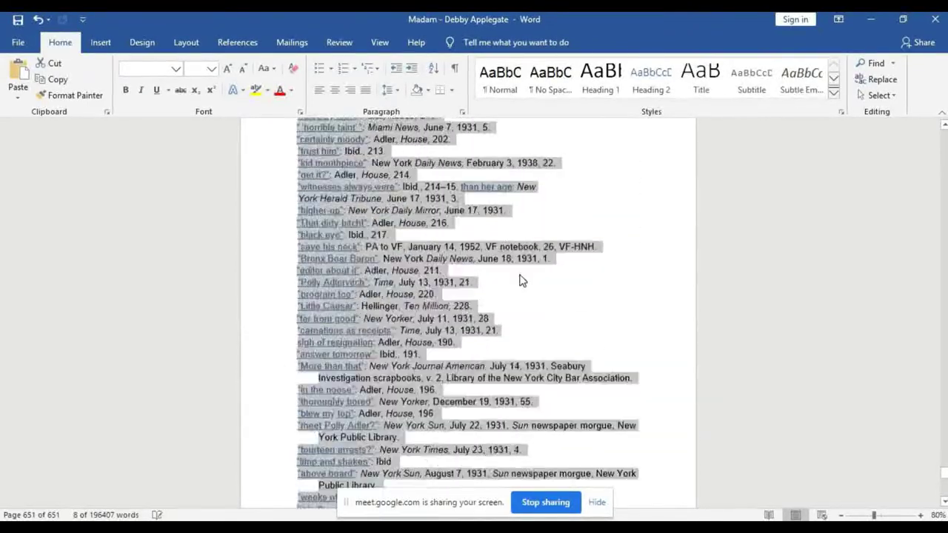
key("shift+Page_Up")
key("shift+Page_Up")
key("shift+Page_Up")
key("shift+Page_Up")
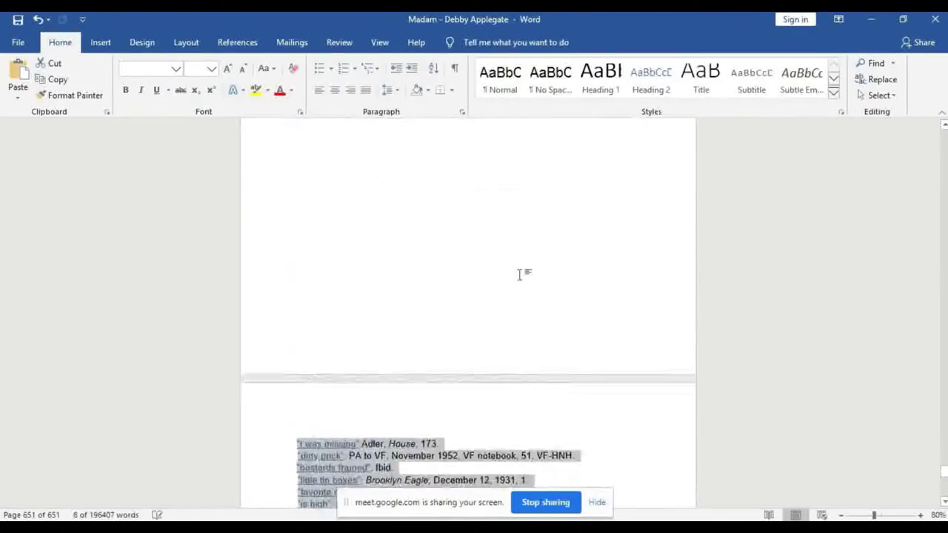
key("shift+Page_Up")
key("shift+Page_Up")
key("shift+Page_Up")
key("shift+Page_Up")
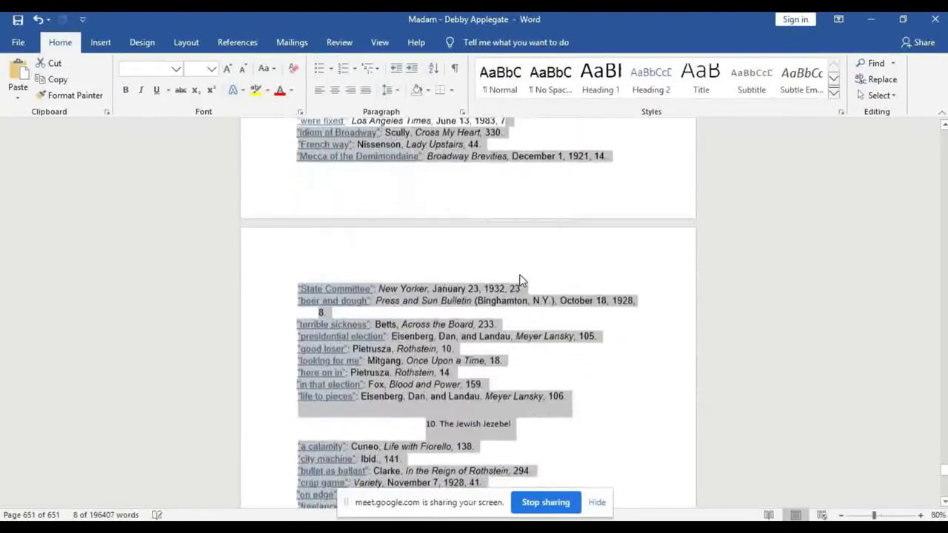
Extend the selection backward from the "were fixed" note through the earlier chapters' endnotes to just above the "Cult of the Party" note.
key("shift+Page_Up")
key("shift+Page_Up")
key("shift+Page_Up")
key("shift+Page_Up")
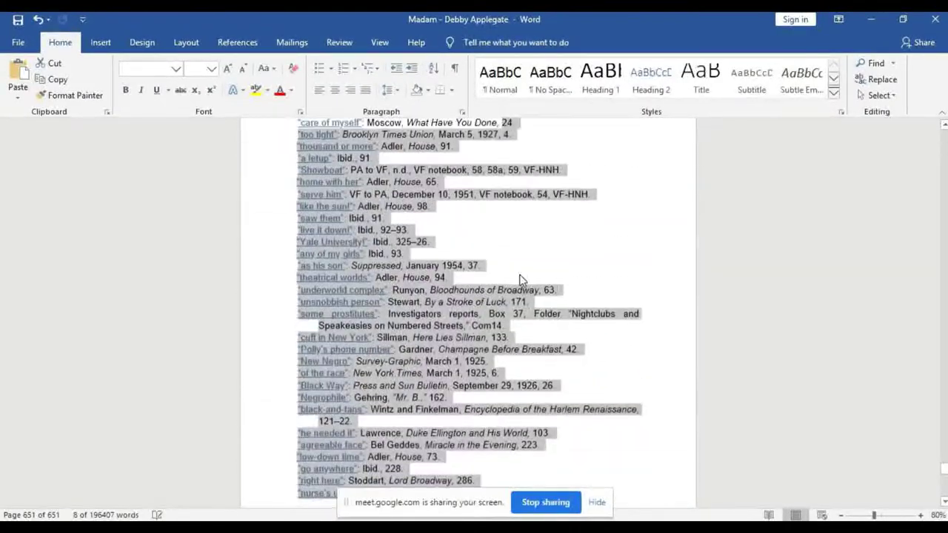
key("shift+Page_Up")
key("shift+Page_Up")
key("shift+Page_Up")
key("shift+Page_Up")
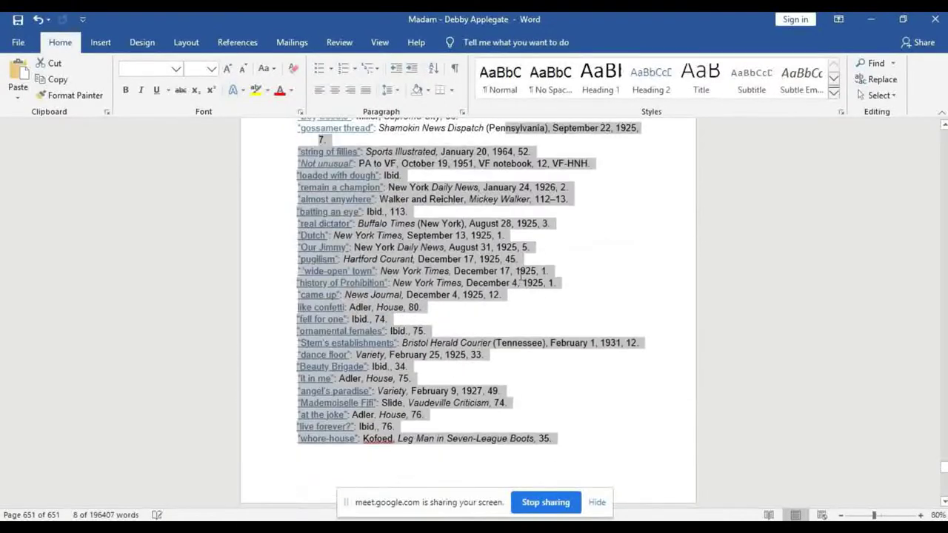
key("shift+Page_Up")
key("shift+Page_Up")
key("shift+Page_Up")
key("shift+Page_Up")
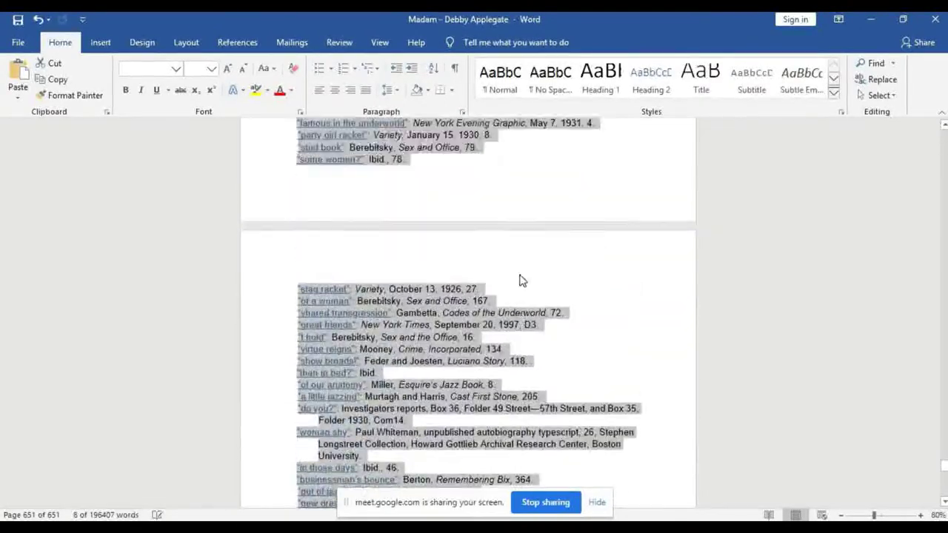
key("shift+Page_Up")
key("shift+Page_Up")
key("shift+Page_Up")
key("shift+Page_Up")
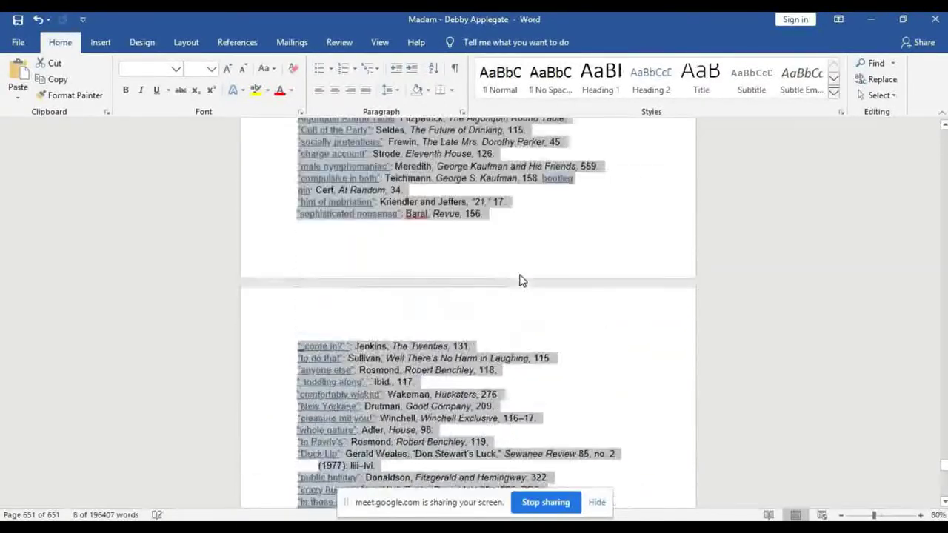
Extend the selection backward from the "Cult of the Party" note through the remaining endnotes and into the Acknowledgments text.
key("shift+Page_Up")
key("shift+Page_Up")
key("shift+Page_Up")
key("shift+Page_Up")
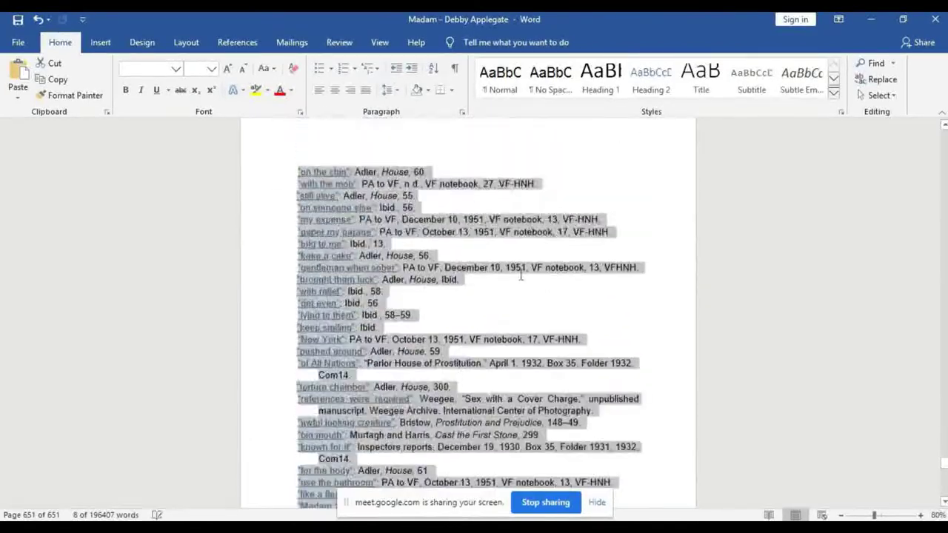
key("shift+Page_Up")
key("shift+Page_Up")
key("shift+Page_Up")
key("shift+Page_Up")
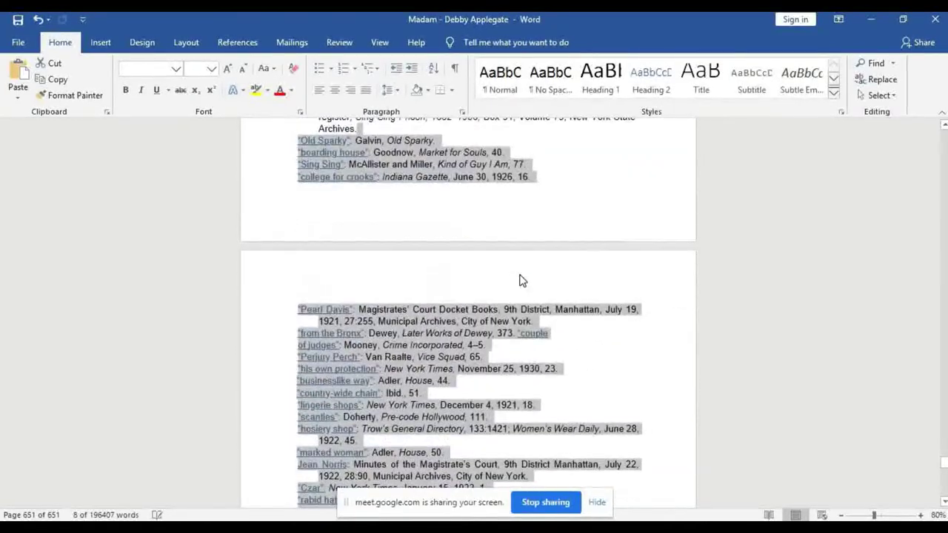
key("shift+Page_Up")
key("shift+Page_Up")
key("shift+Page_Up")
key("shift+Page_Up")
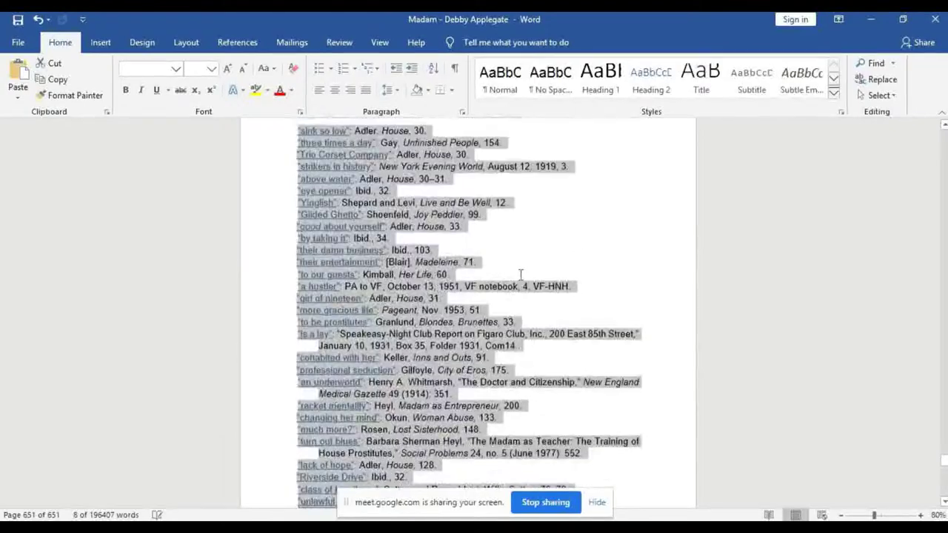
key("shift+Page_Up")
key("shift+Page_Up")
key("shift+Page_Up")
key("shift+Page_Up")
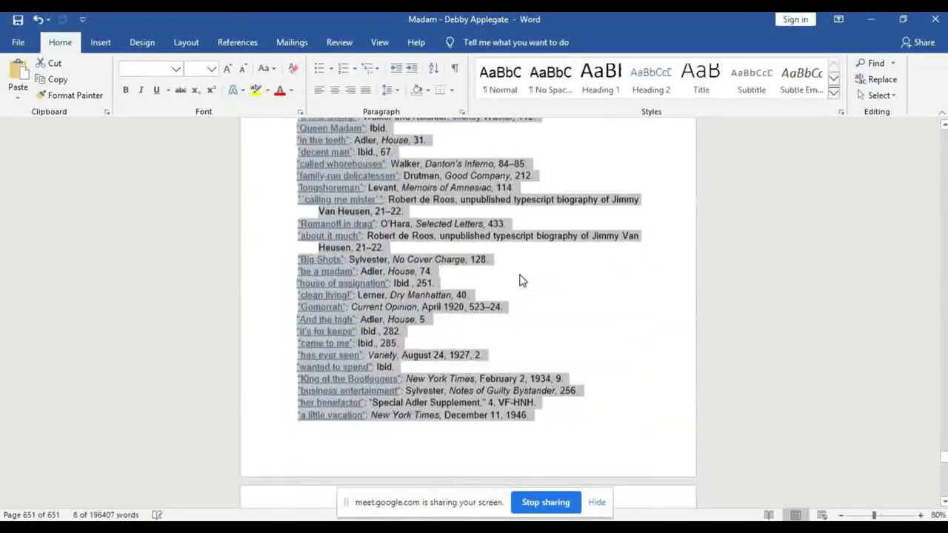
key("shift+Page_Up")
key("shift+Page_Up")
key("shift+Page_Up")
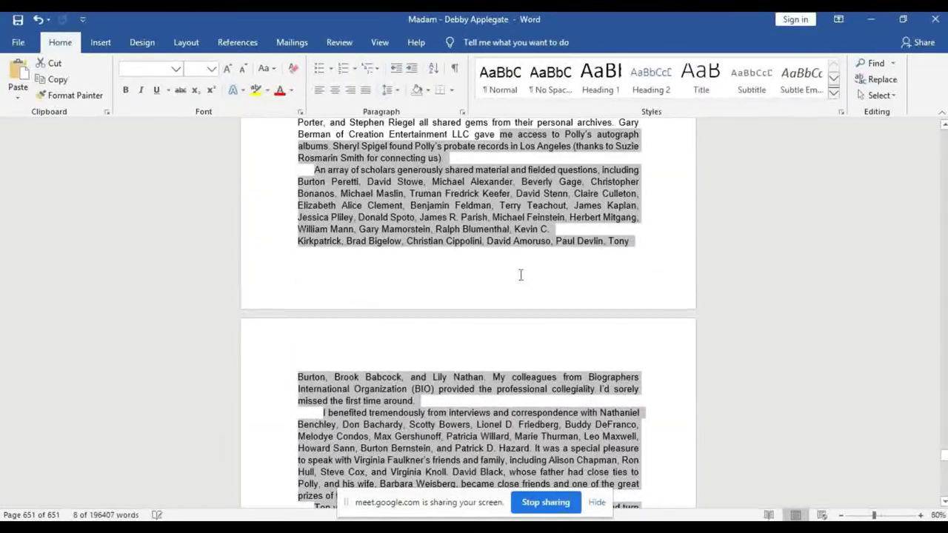
Shrink the selection so it starts at the Notes heading, and delete everything from Notes to the end of the document.
key("shift+Page_Down")
key("shift+Page_Down")
key("shift+Page_Down")
key("shift+Page_Down")
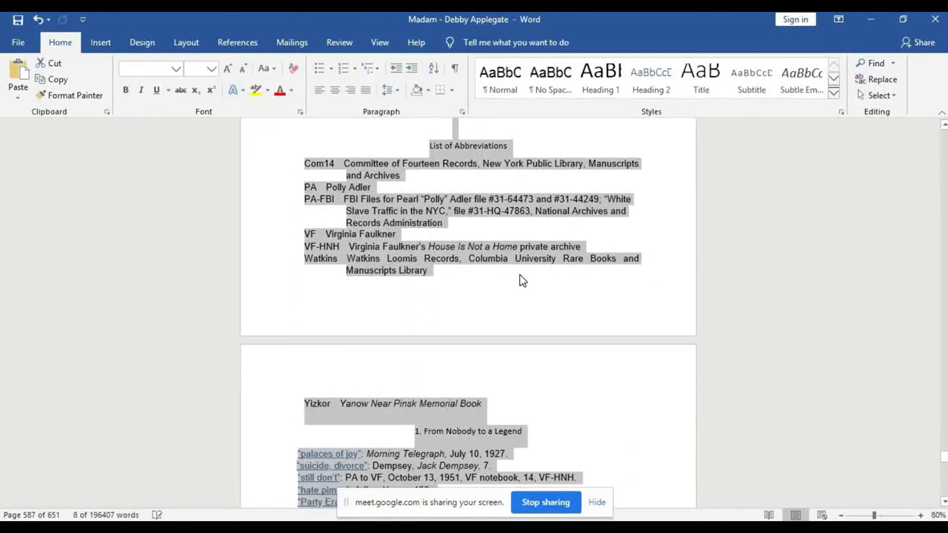
scroll(521, 280, "up", 2)
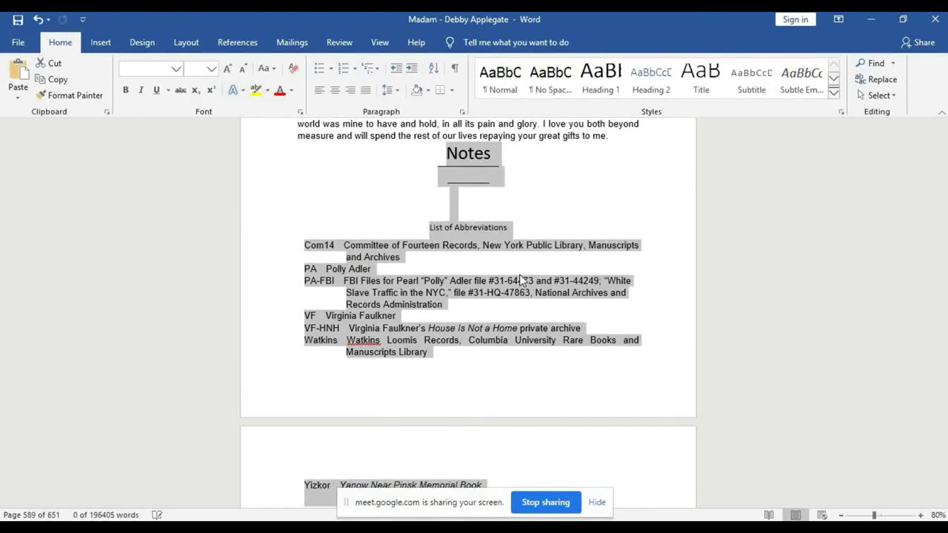
left_click(519, 275)
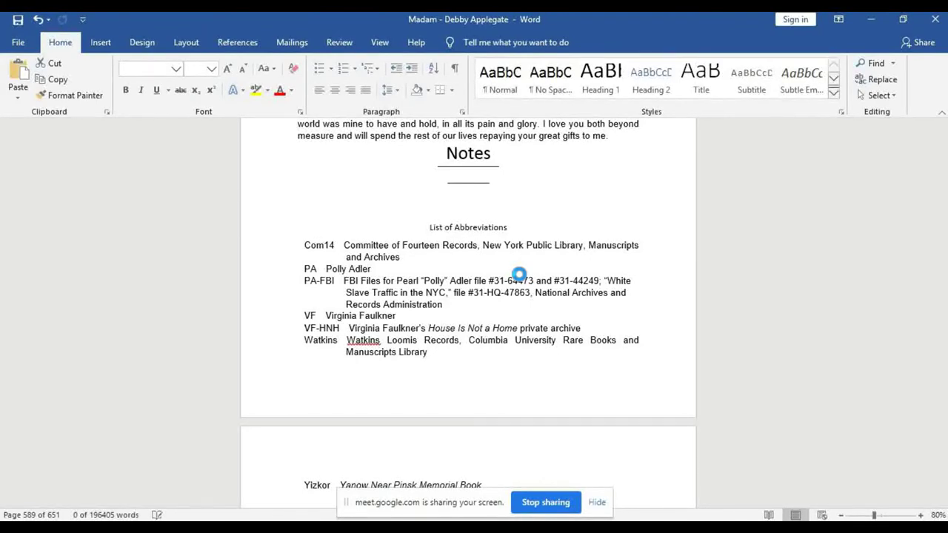
scroll(519, 281, "up", 10)
scroll(522, 274, "down", 2)
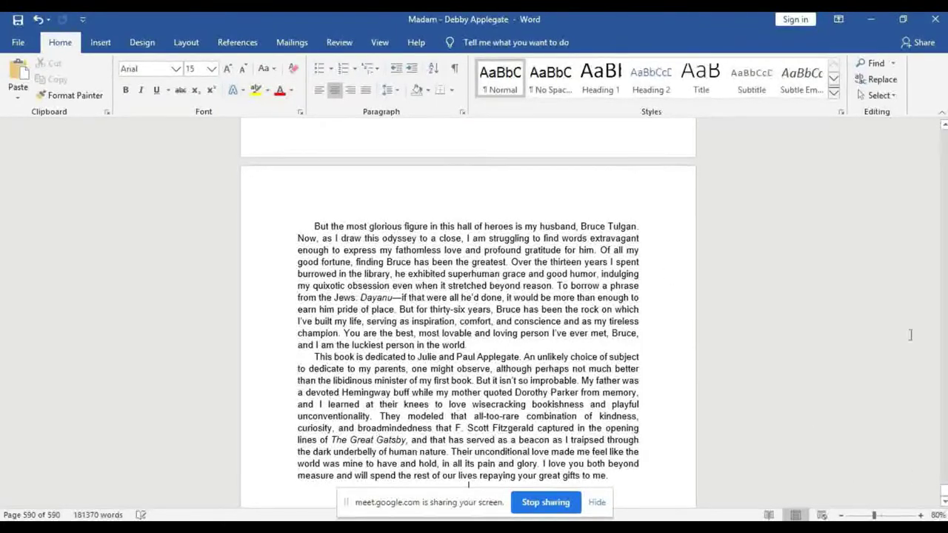
Go to the start of the book and examine the cover, front matter and table of contents, with the view at 59%.
scroll(944, 130, "up", 5)
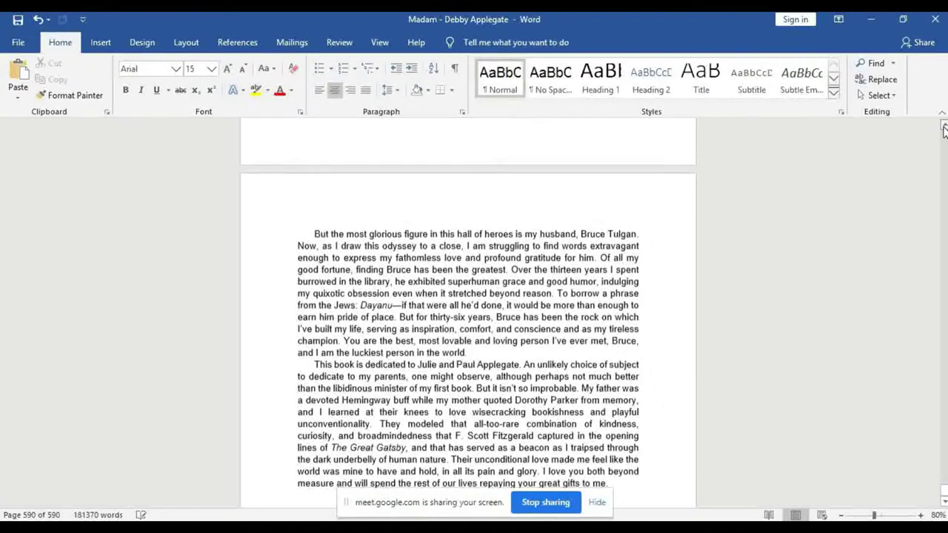
scroll(944, 130, "up", 3)
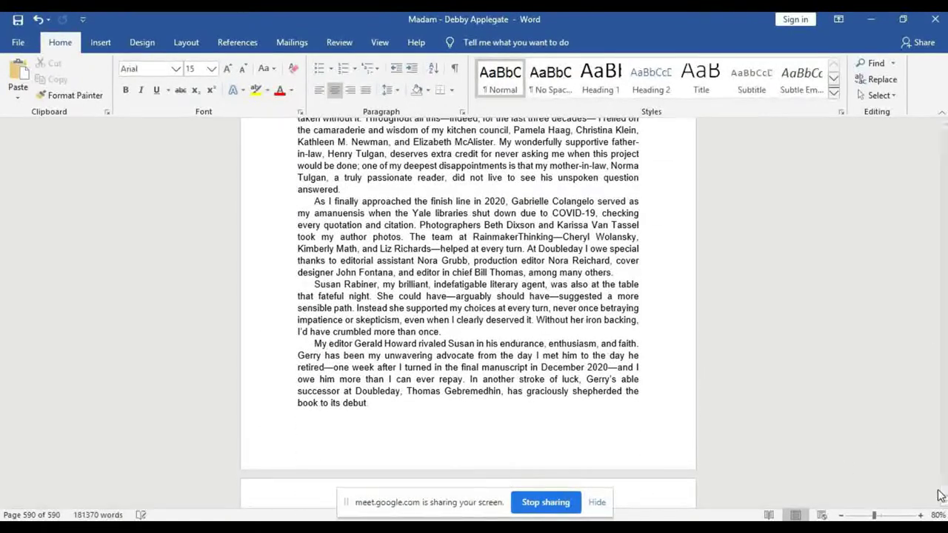
left_click_drag(945, 494, 944, 125)
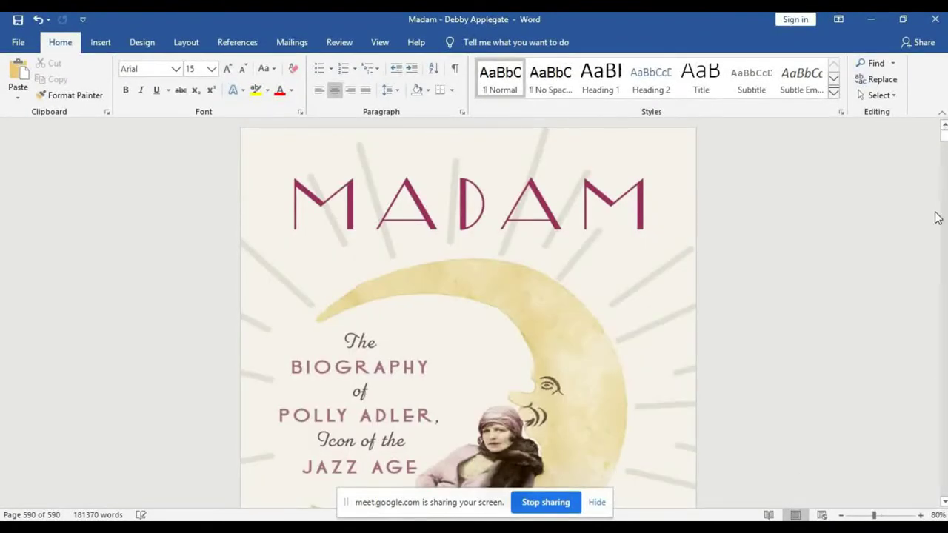
left_click(945, 504)
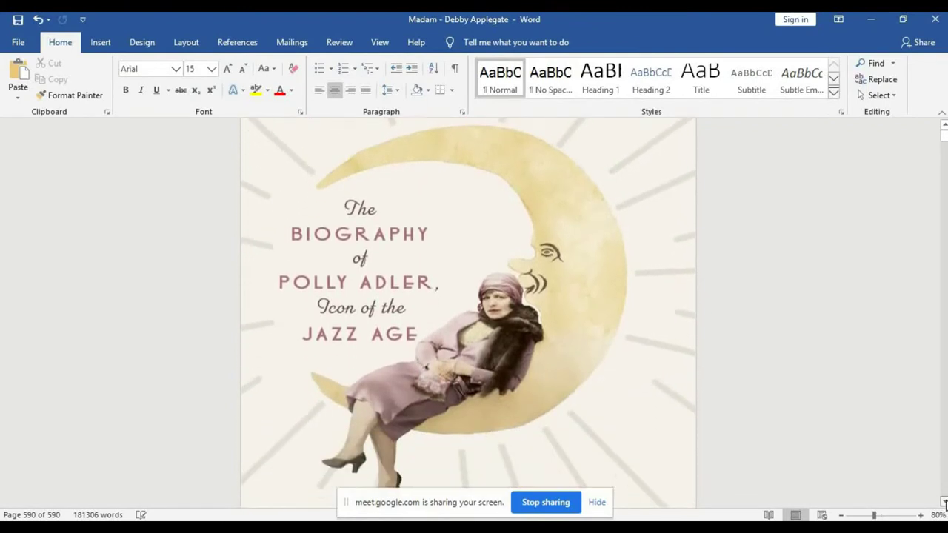
left_click_drag(945, 504, 945, 503)
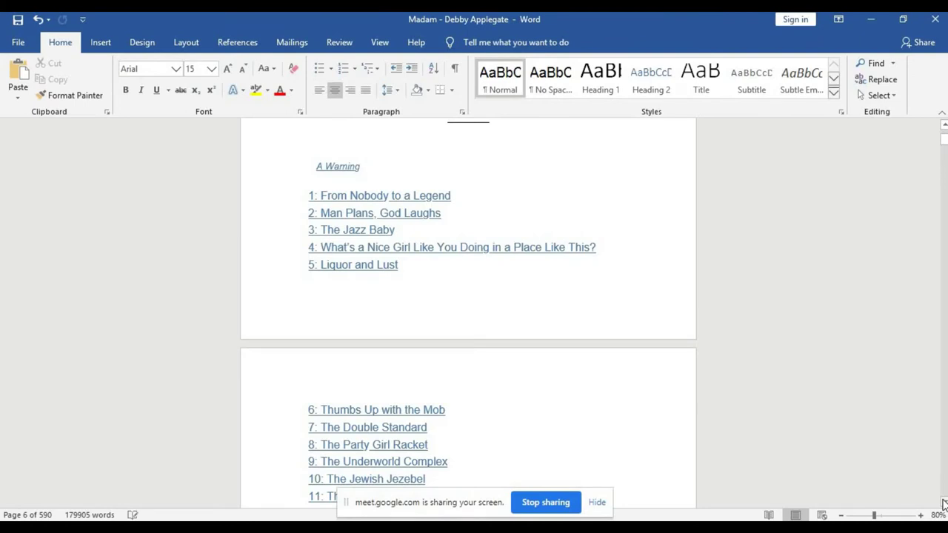
scroll(944, 503, "down", 5)
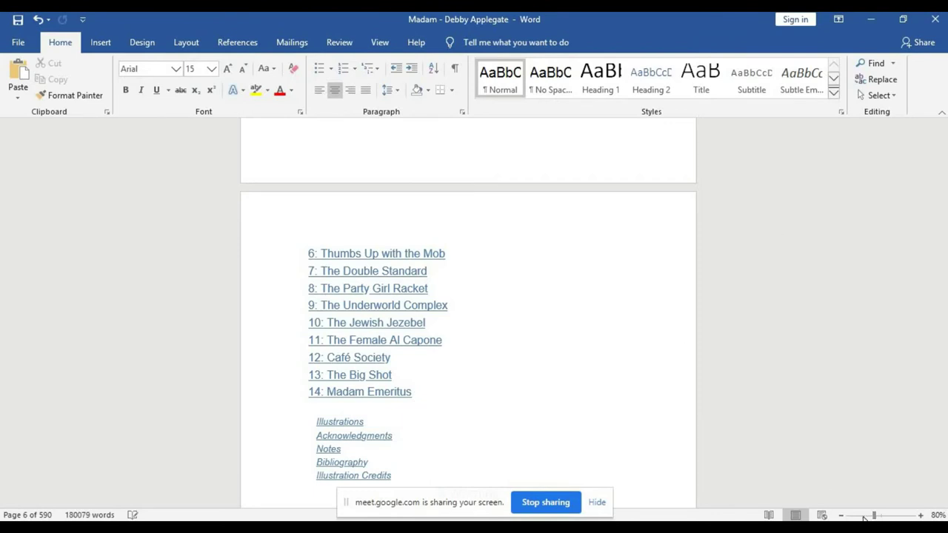
left_click_drag(874, 515, 865, 517)
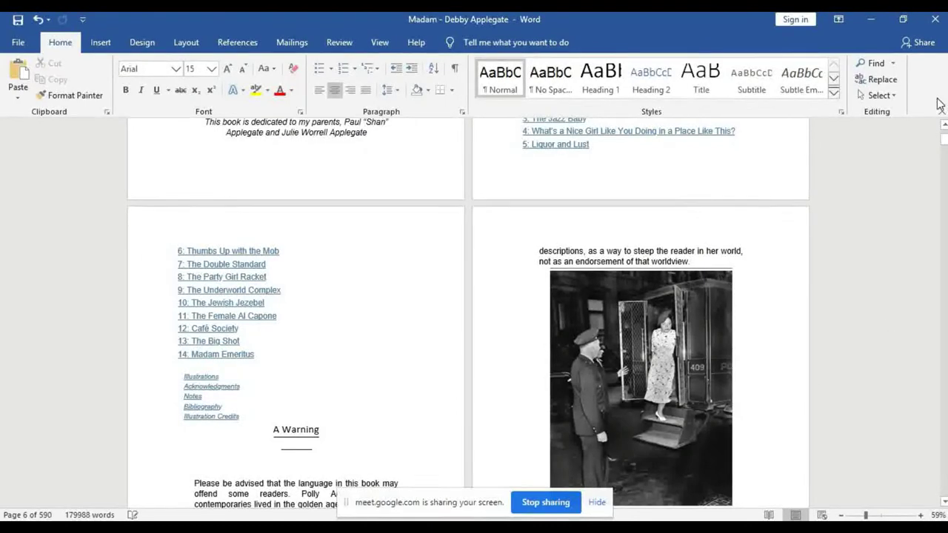
scroll(944, 132, "up", 3)
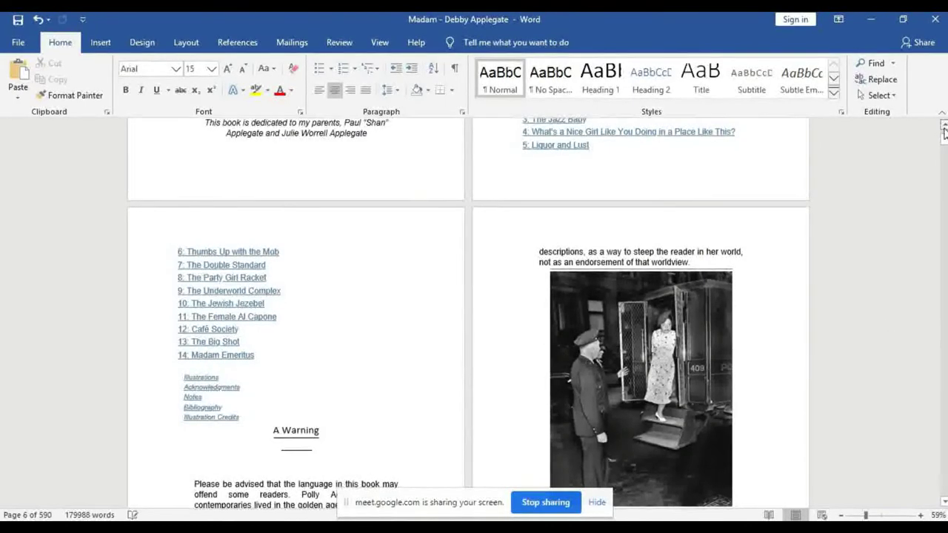
scroll(944, 132, "up", 2)
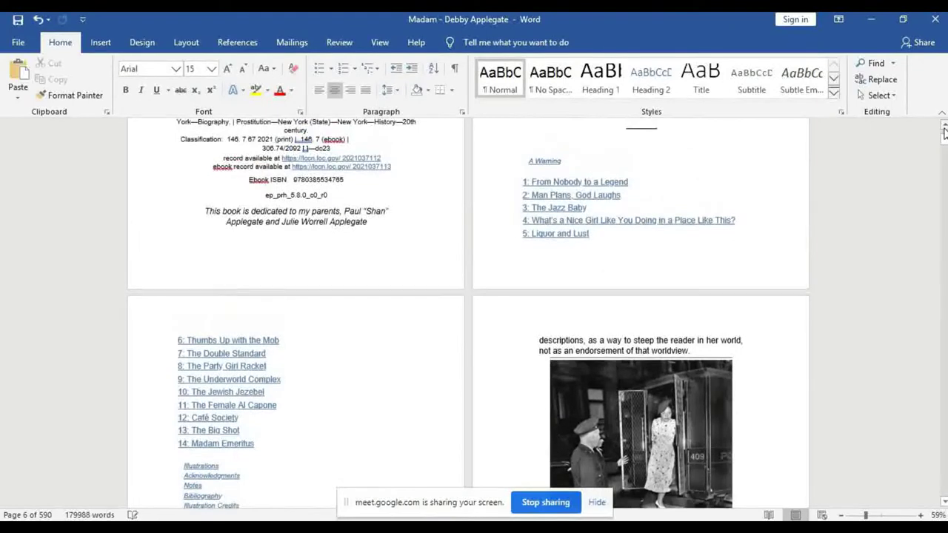